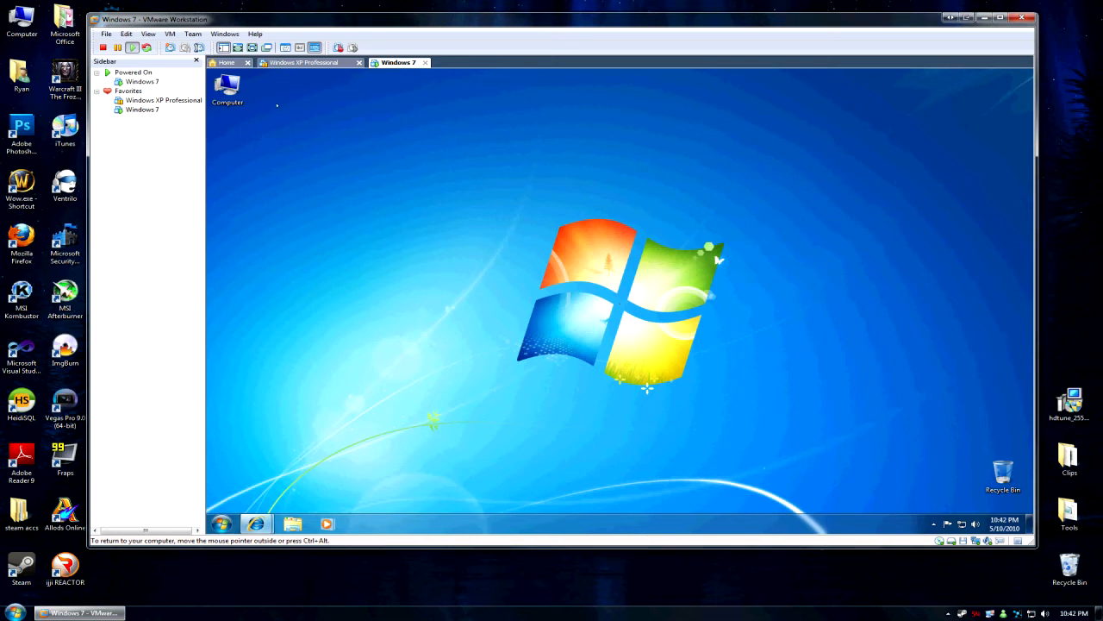
Open the guest Computer's Properties to show Windows 7 Ultimate, 1.00 GB RAM, 32-bit.
left_click(233, 89)
right_click(231, 89)
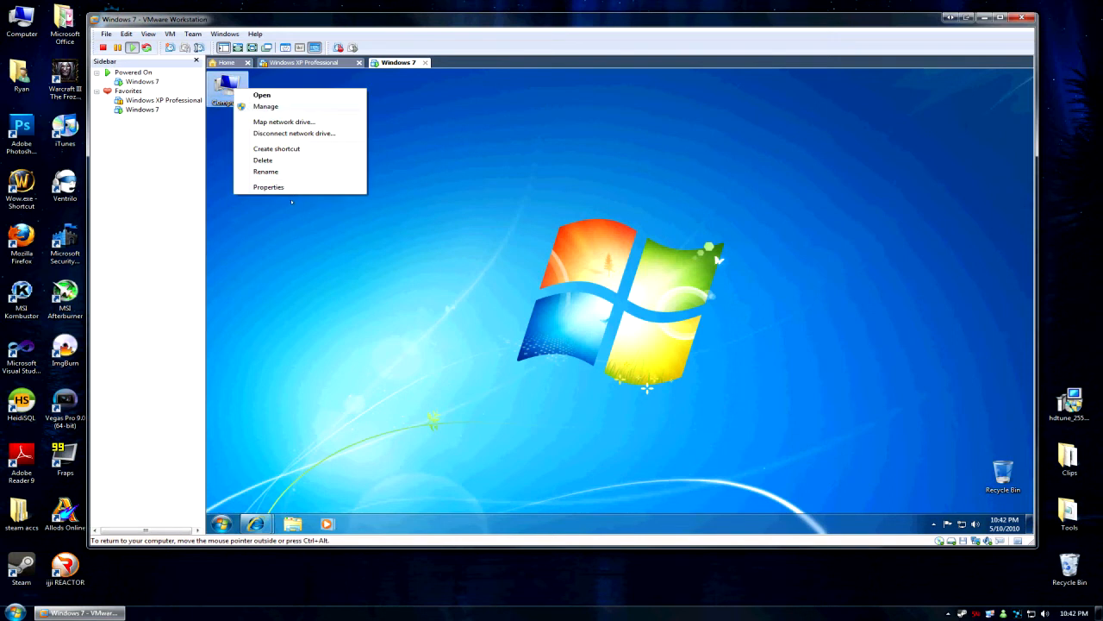
left_click(259, 188)
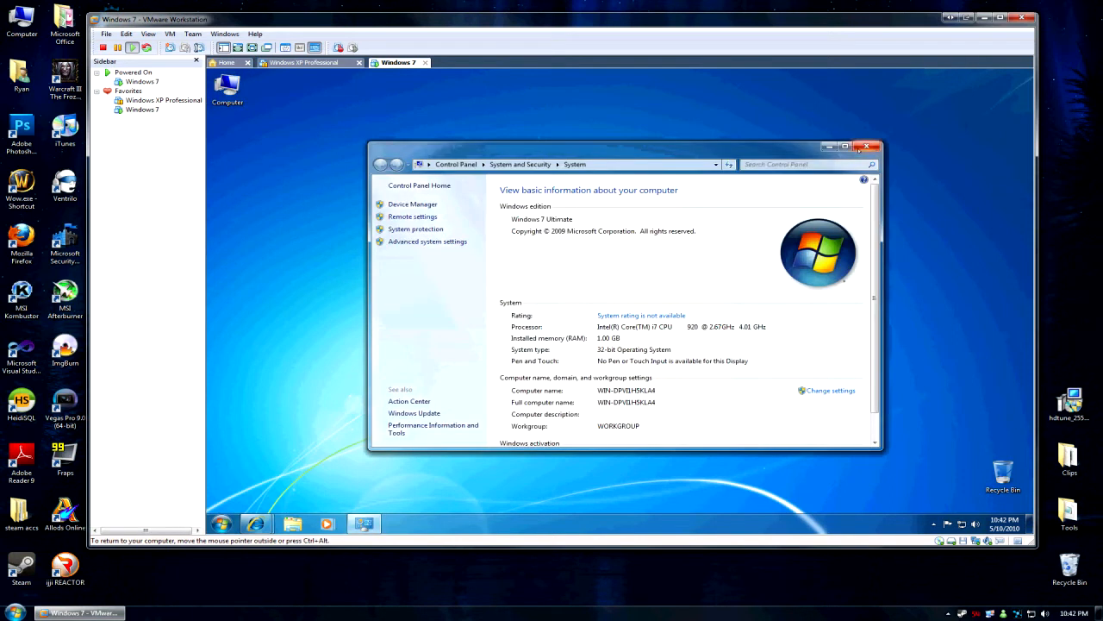
left_click(866, 146)
right_click(231, 87)
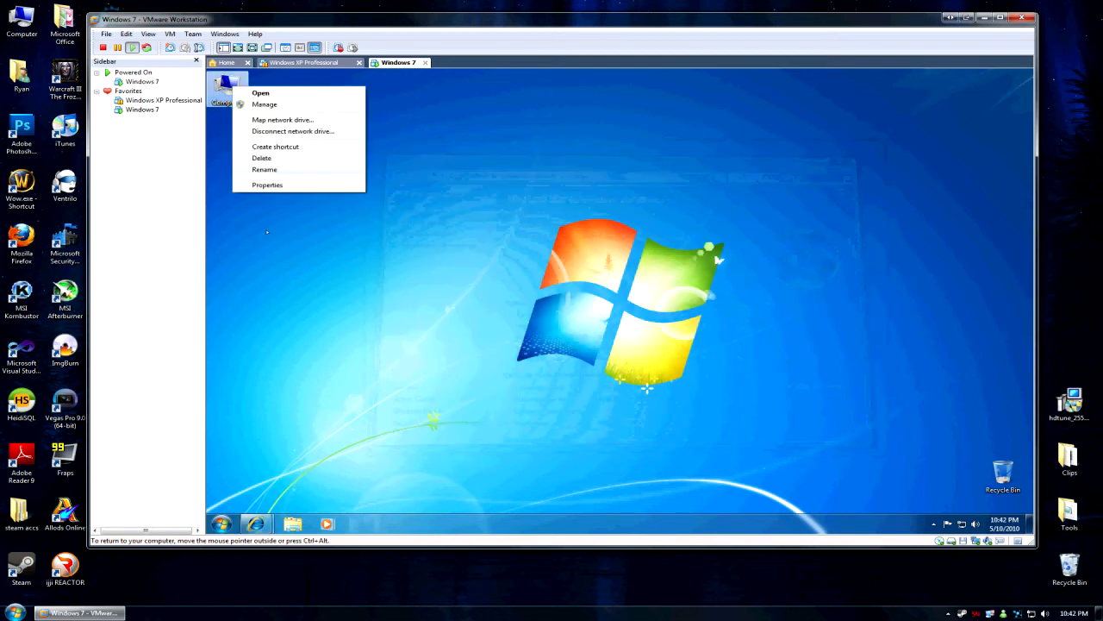
left_click(267, 185)
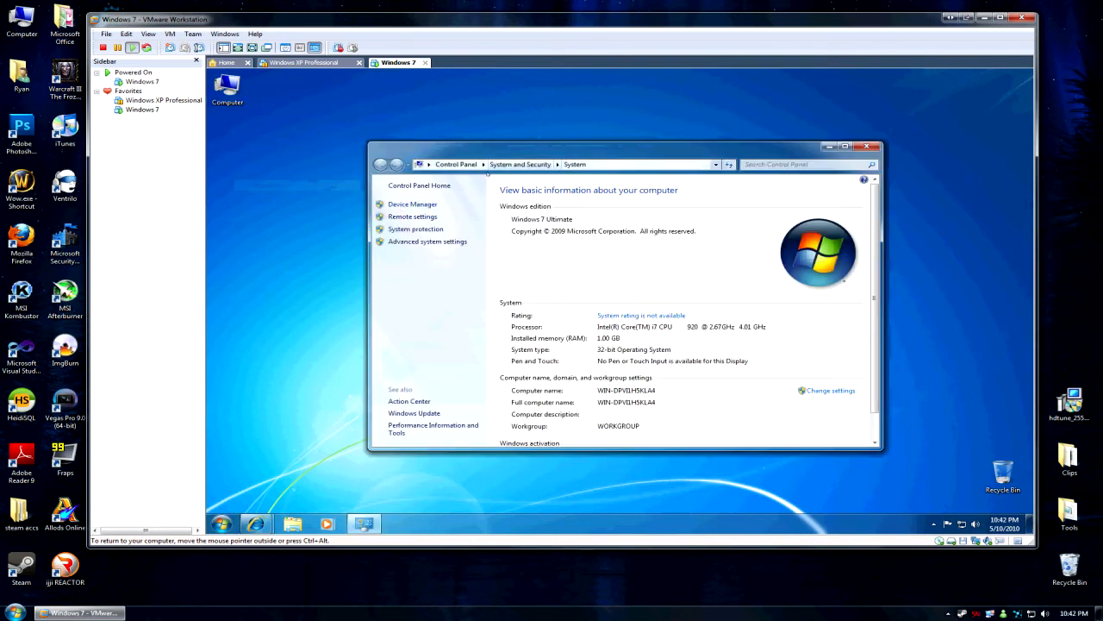
In Remote settings, allow connections from any Remote Desktop version, apply, and review the allowed users.
left_click(410, 217)
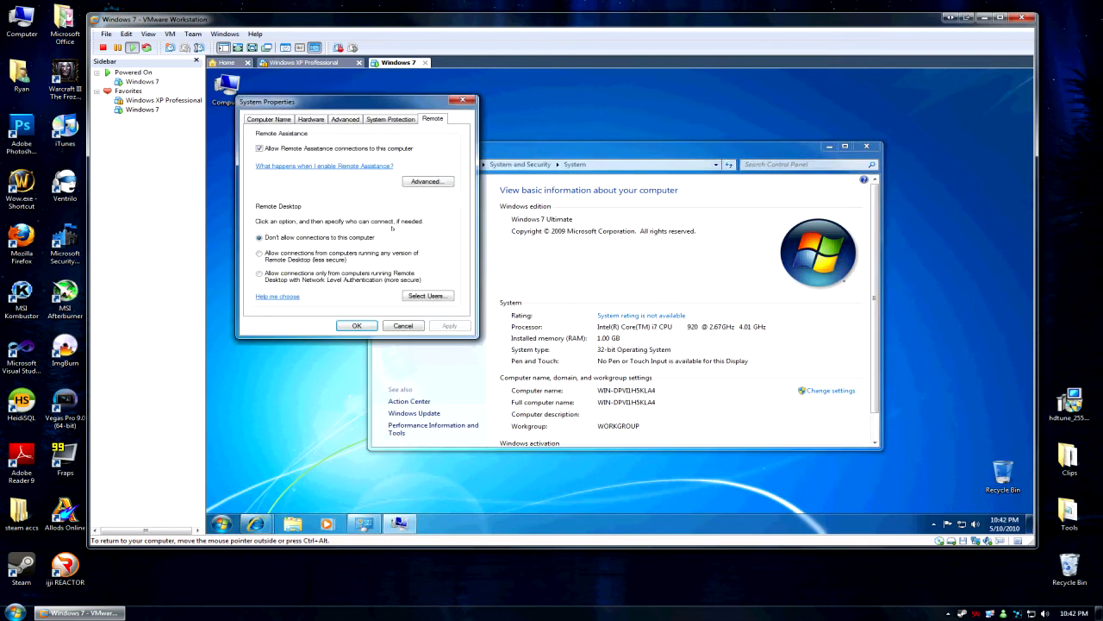
left_click(259, 254)
left_click(449, 326)
left_click(426, 295)
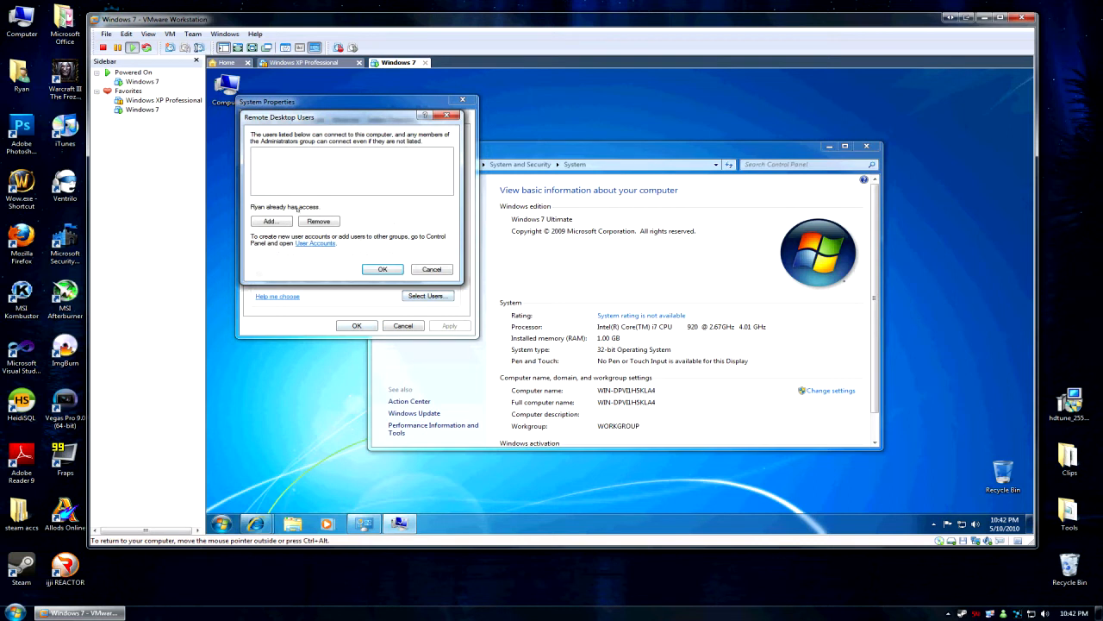
left_click(385, 269)
left_click(356, 325)
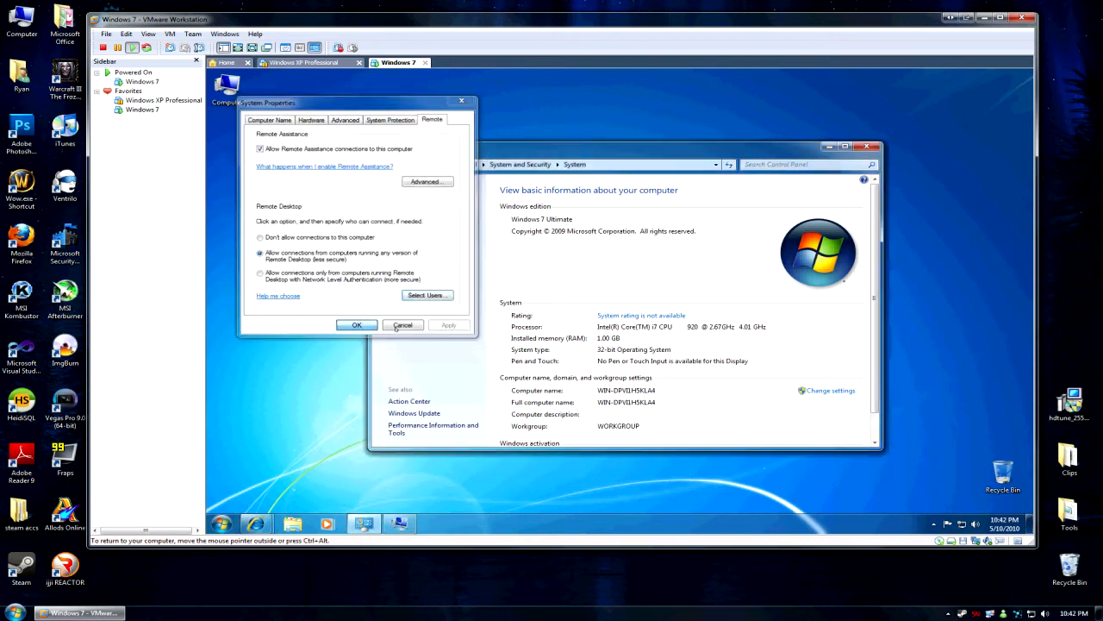
key("super")
Open Control Panel, switch View by to Large icons, and go to User Accounts.
left_click(393, 410)
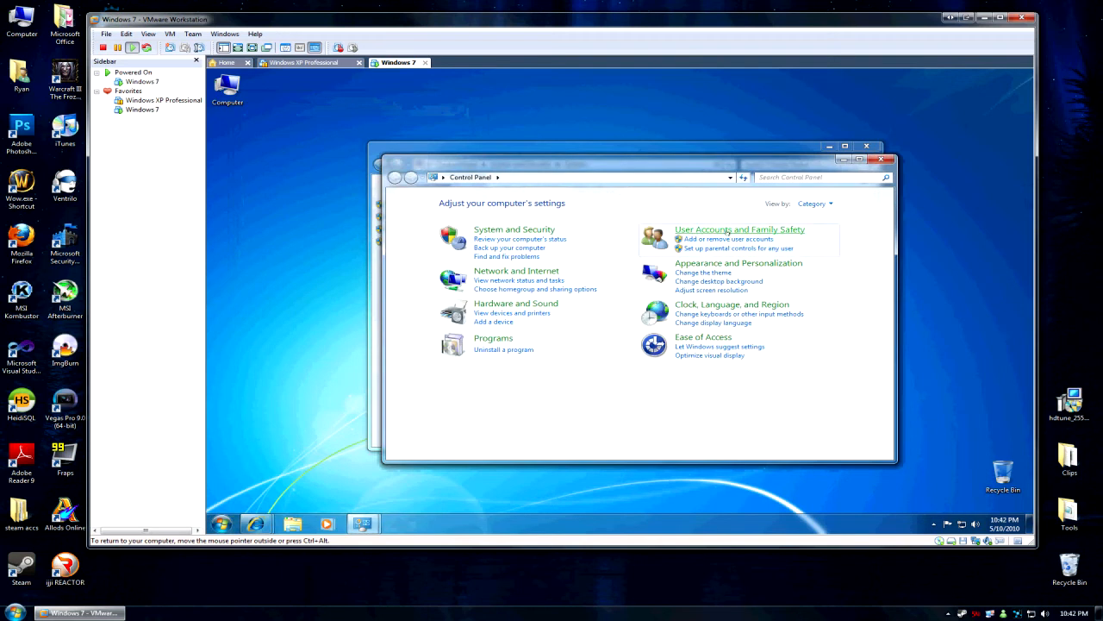
key("super")
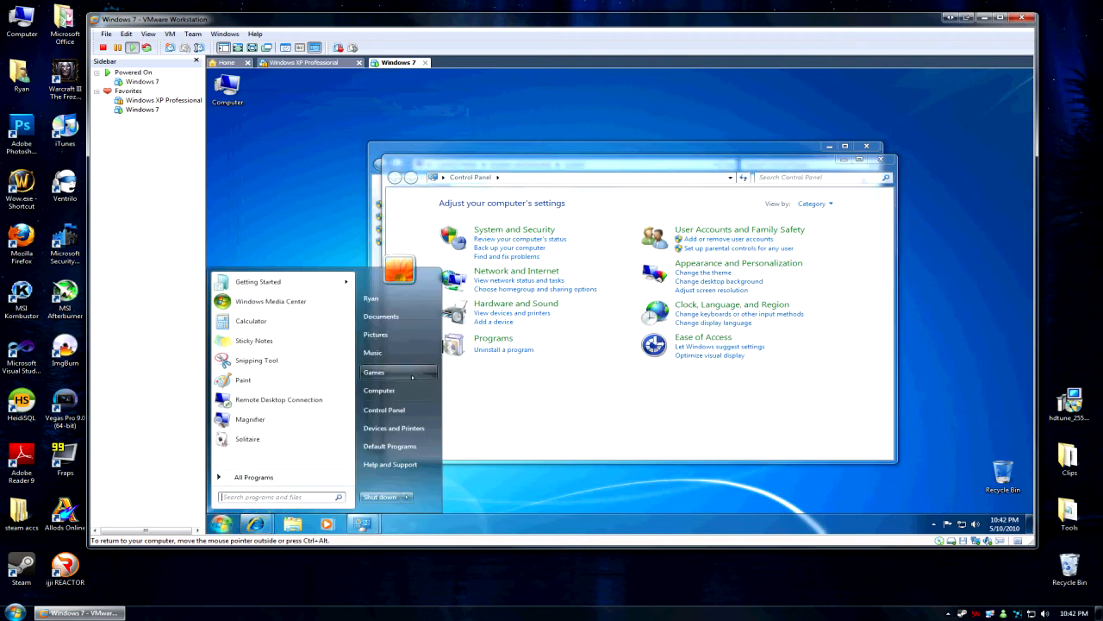
left_click(393, 409)
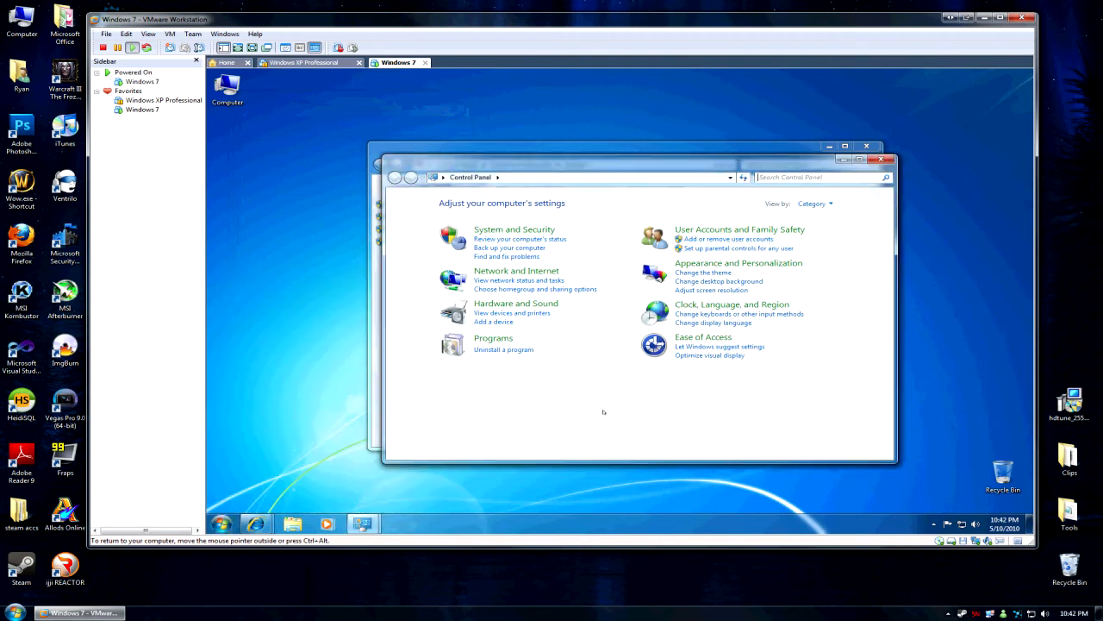
left_click(724, 230)
left_click(396, 177)
left_click(819, 203)
left_click(819, 231)
scroll(580, 427, "down", 5)
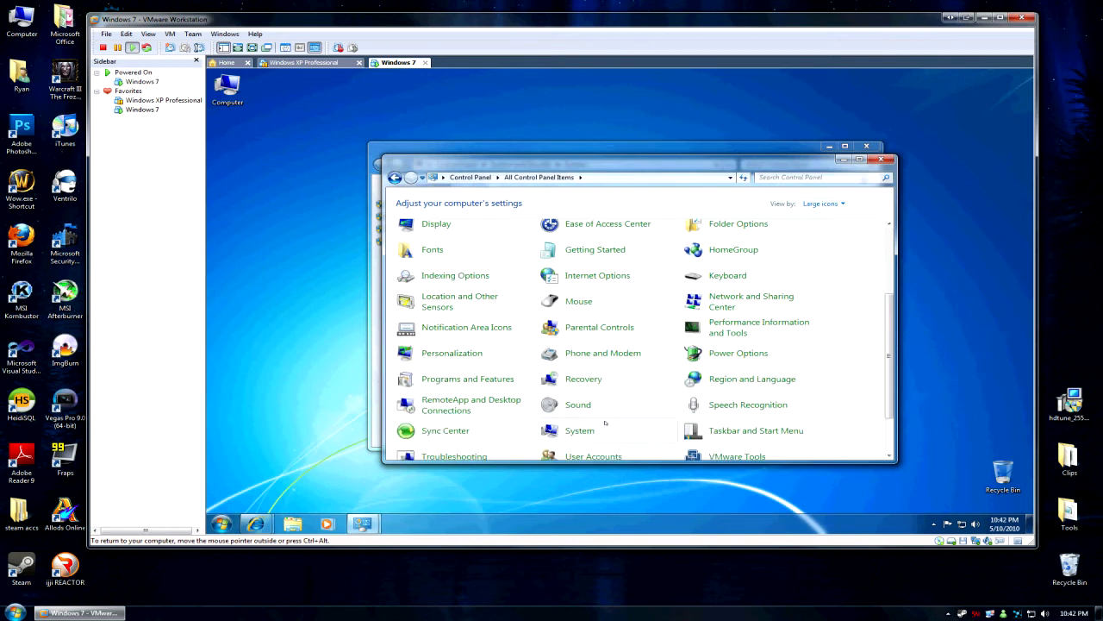
left_click(593, 394)
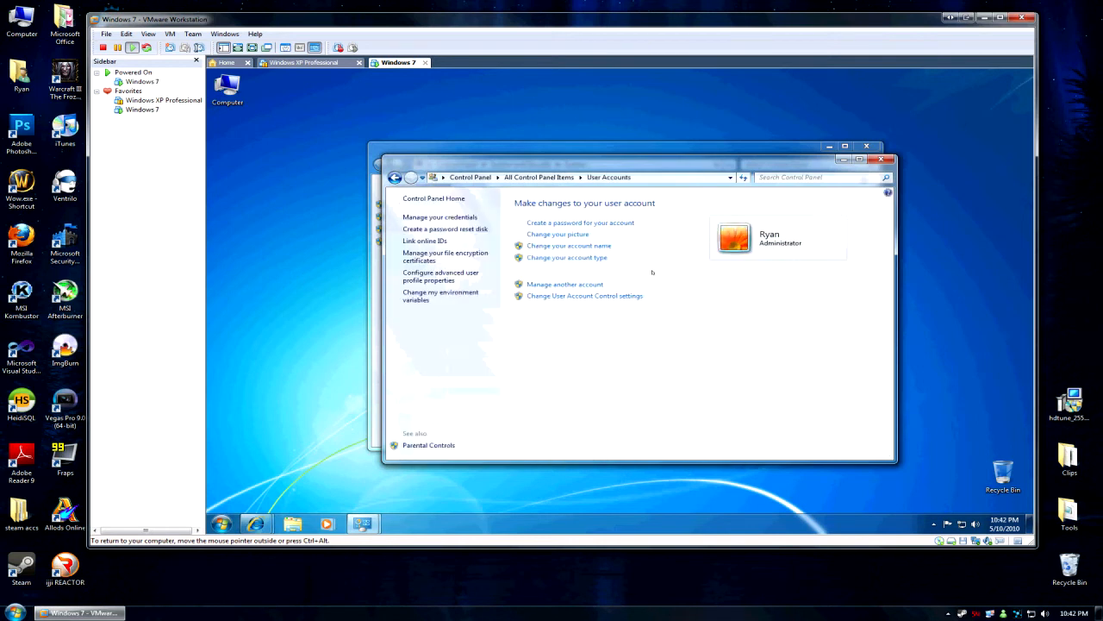
Create a password for the administrator account, entering it twice and adding a hint.
left_click(583, 223)
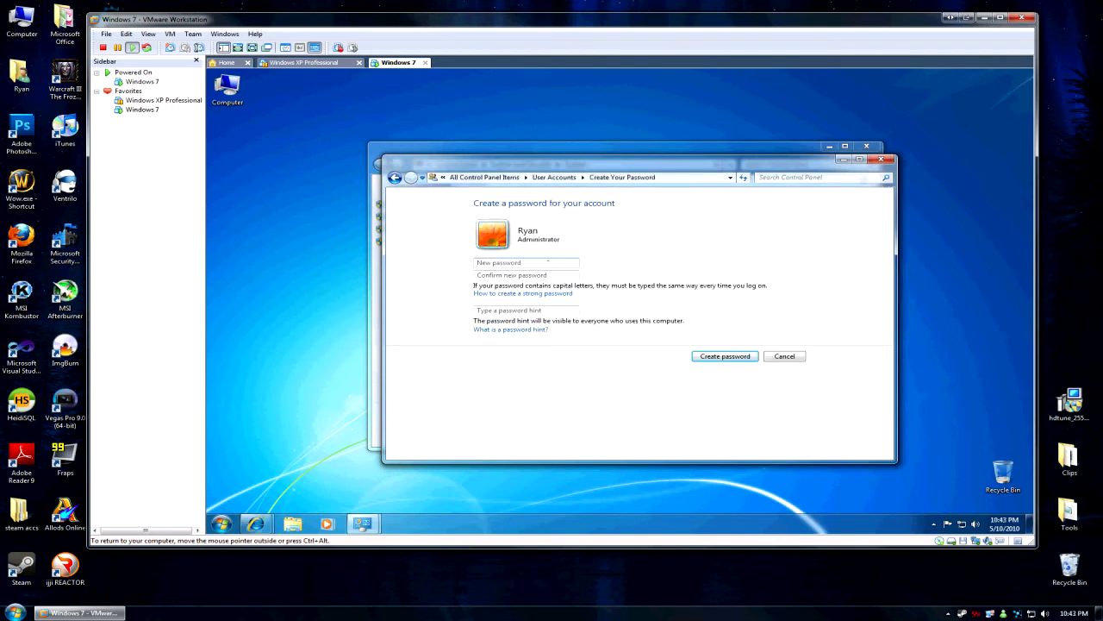
type("••••••••••")
key("Tab")
type("••••••••••")
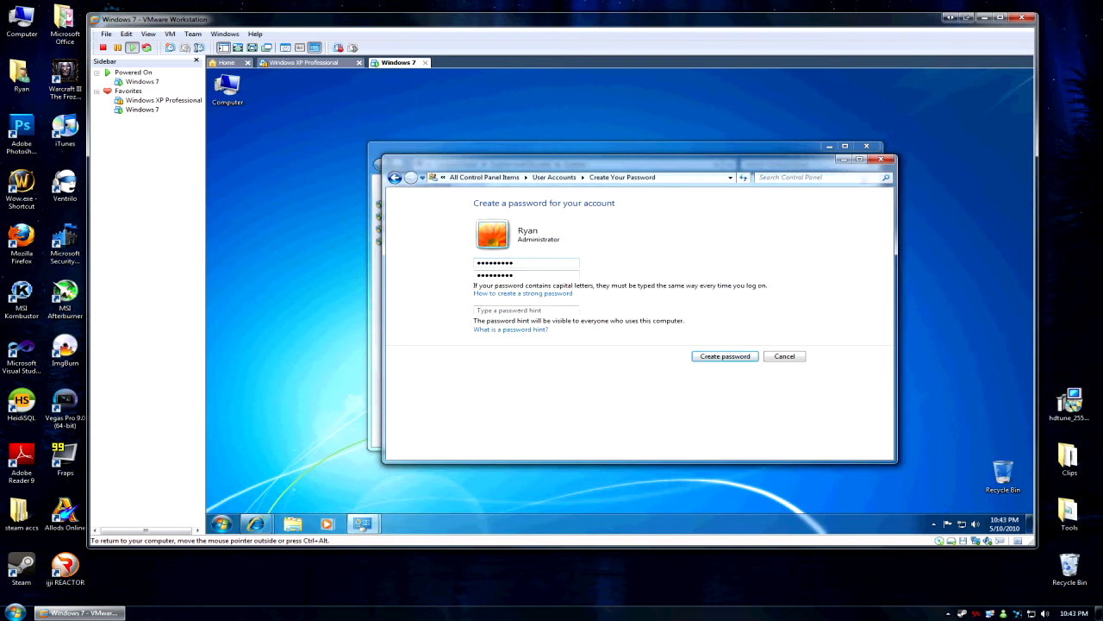
type("lol")
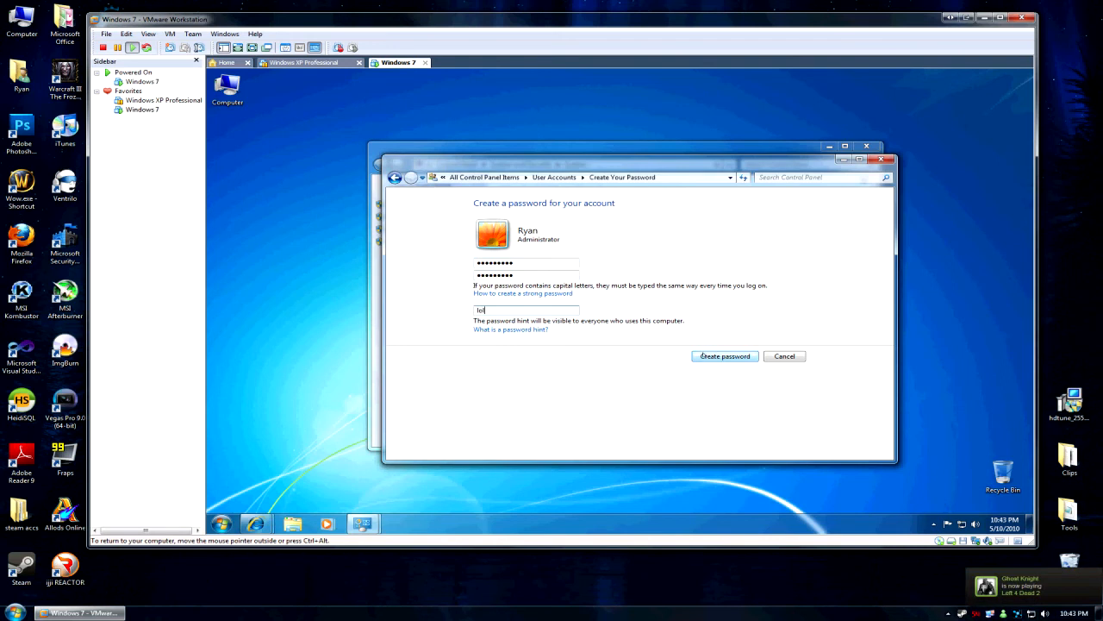
left_click(704, 358)
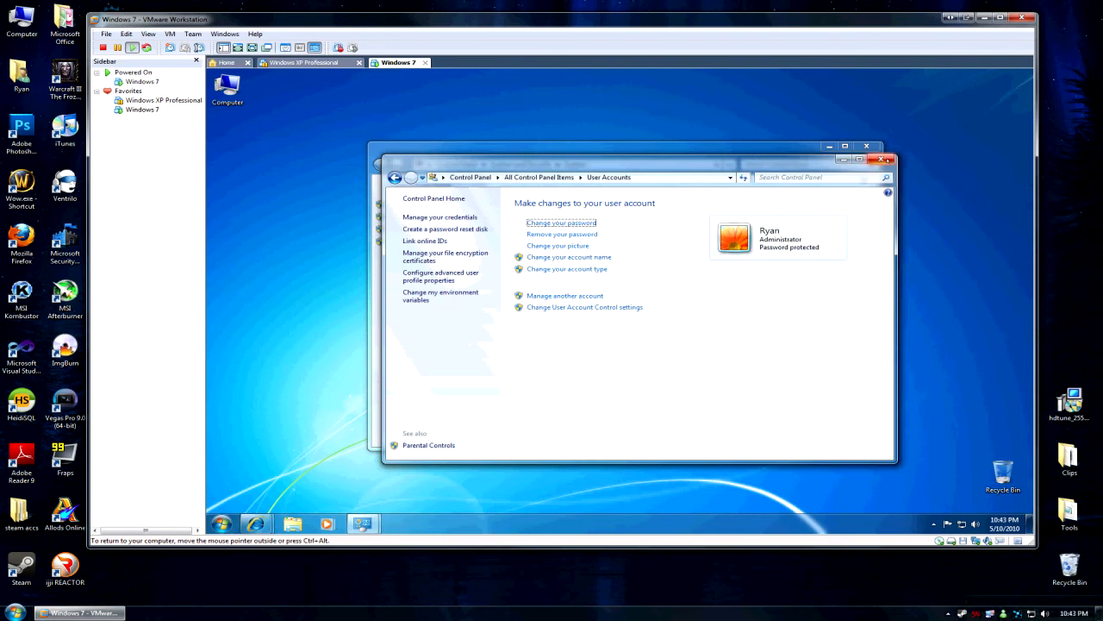
Close the open guest windows and run ipconfig in a cmd prompt from Start search.
left_click(881, 158)
left_click(866, 145)
left_click(221, 524)
left_click(244, 497)
type("cmd")
key("Return")
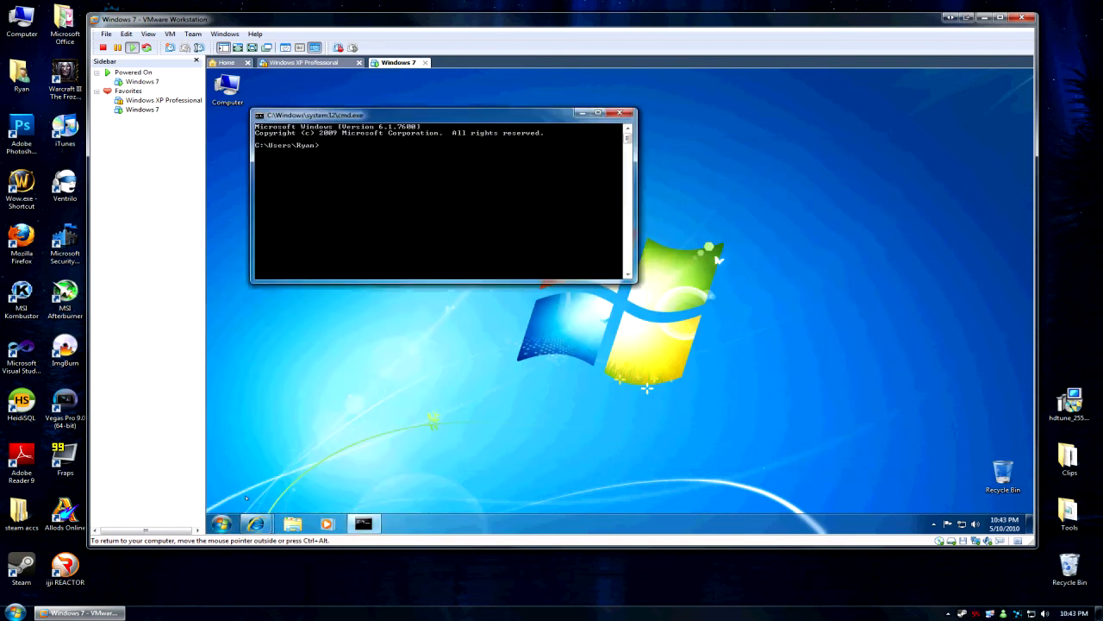
type("ipconfig")
key("Return")
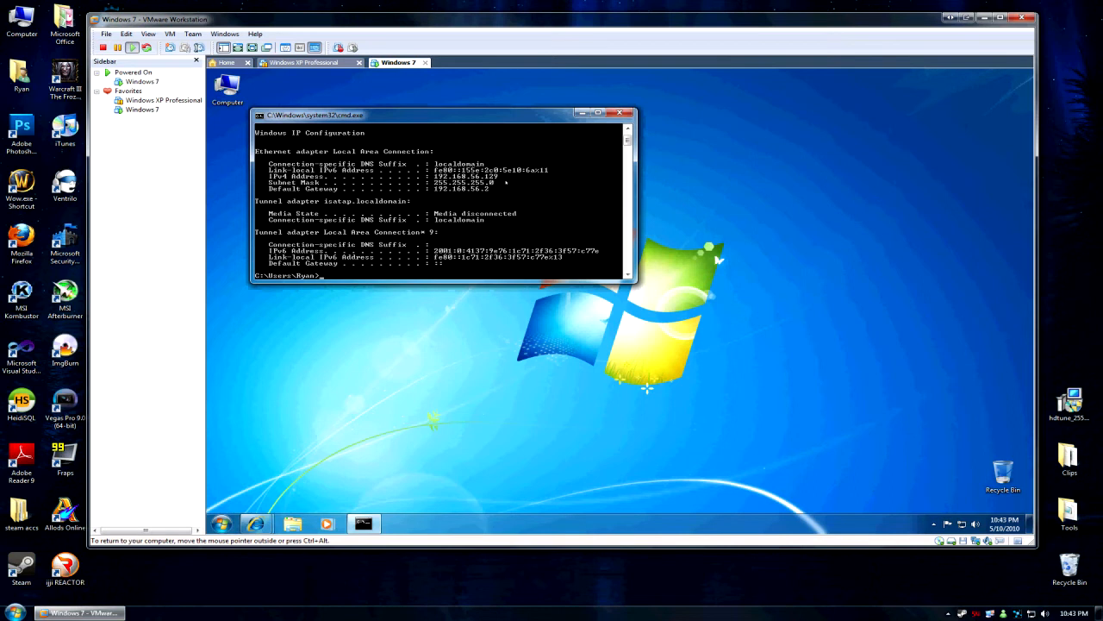
Note the address 192.168.56 in host Notepad, then exit the guest command prompt.
left_click(14, 613)
left_click(48, 332)
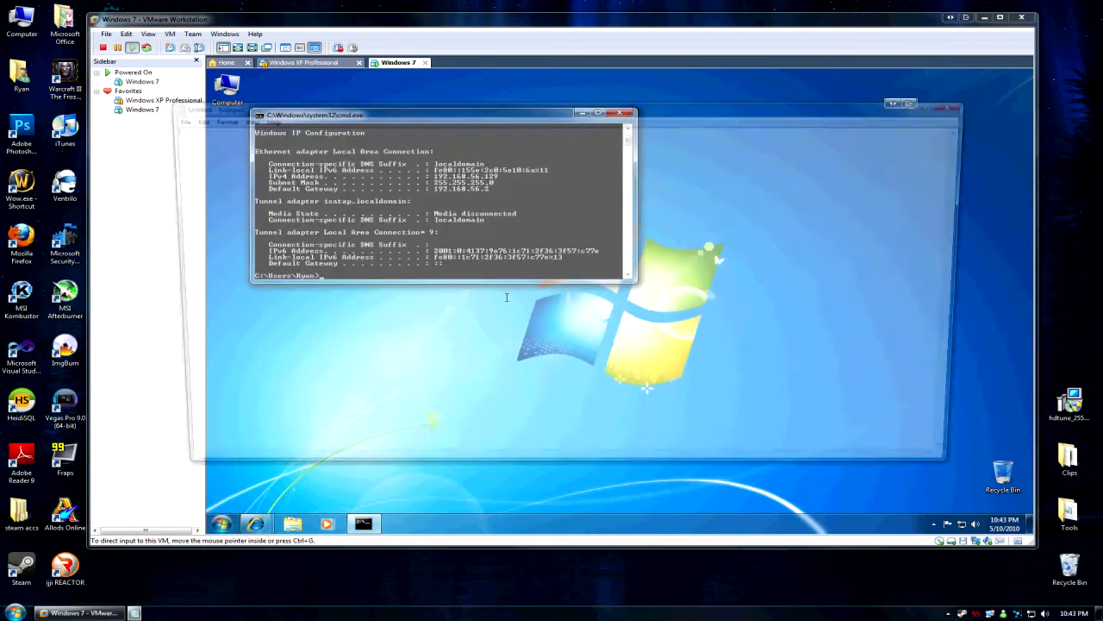
type("192")
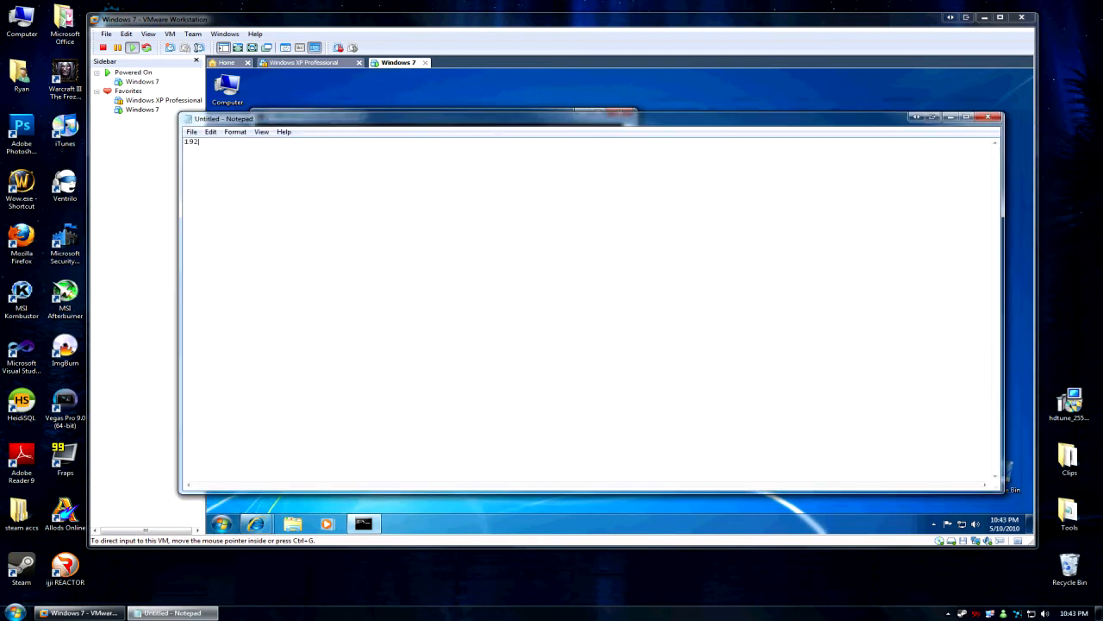
left_click_drag(500, 120, 511, 216)
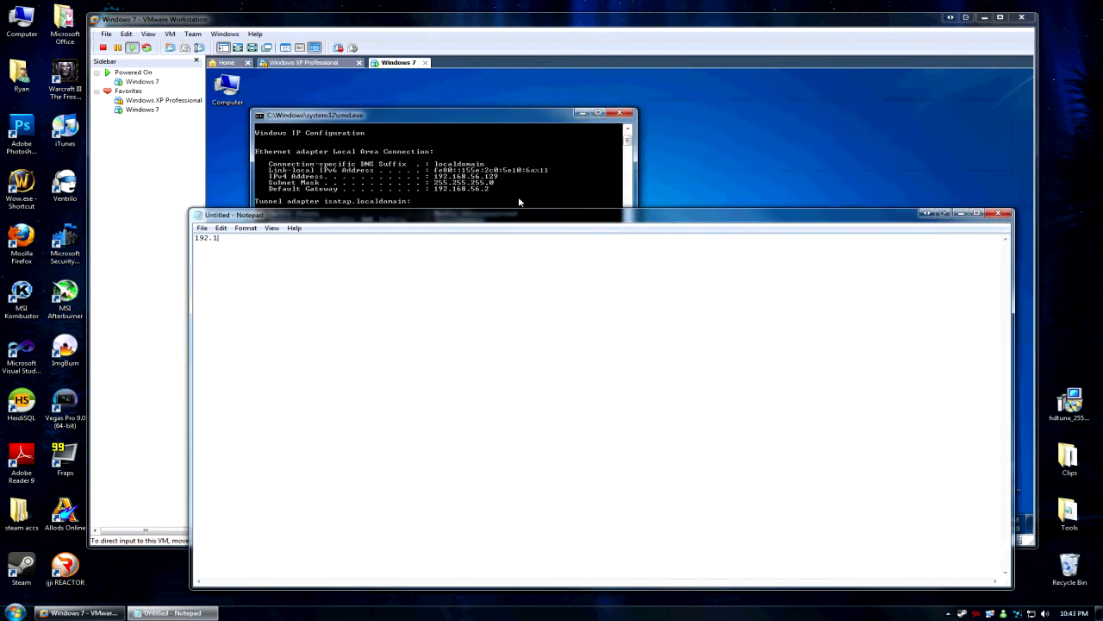
type("92.168.56")
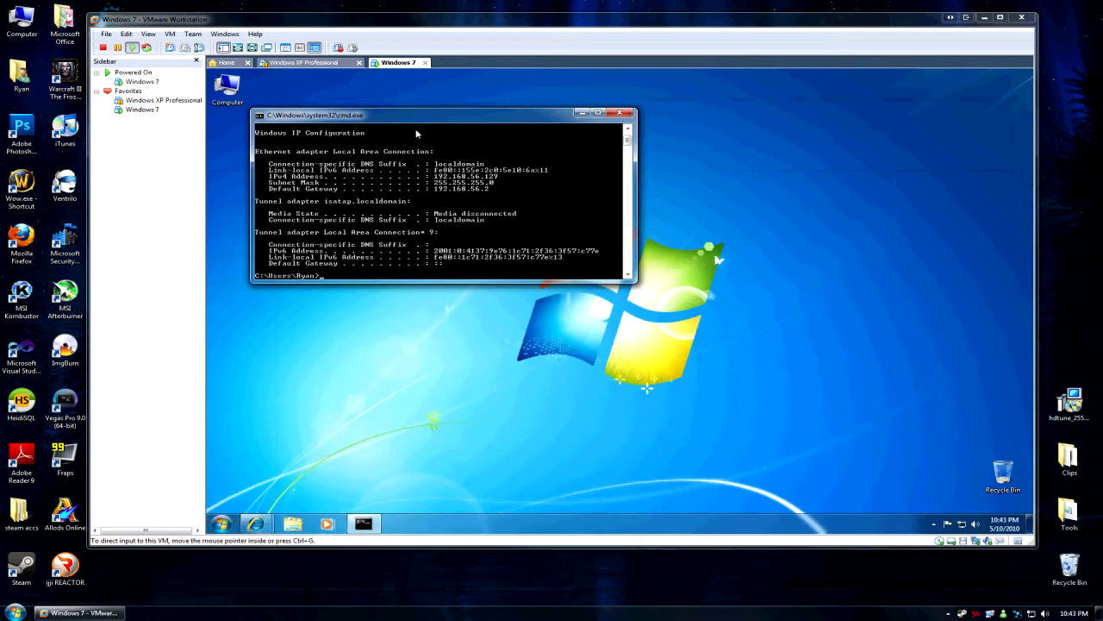
left_click(416, 133)
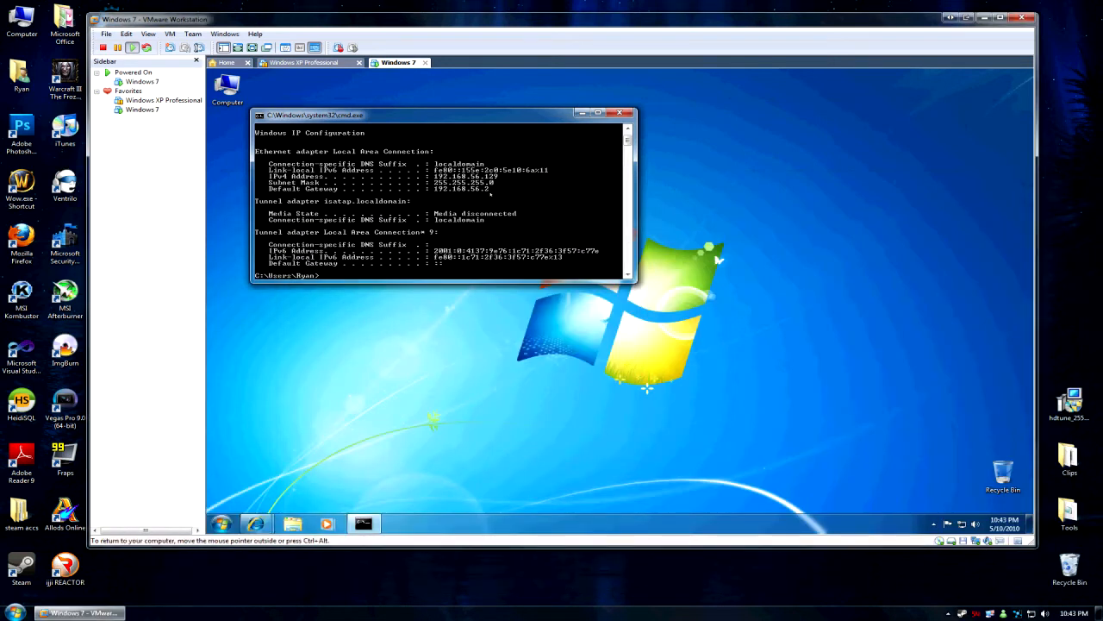
type("exit")
key("Return")
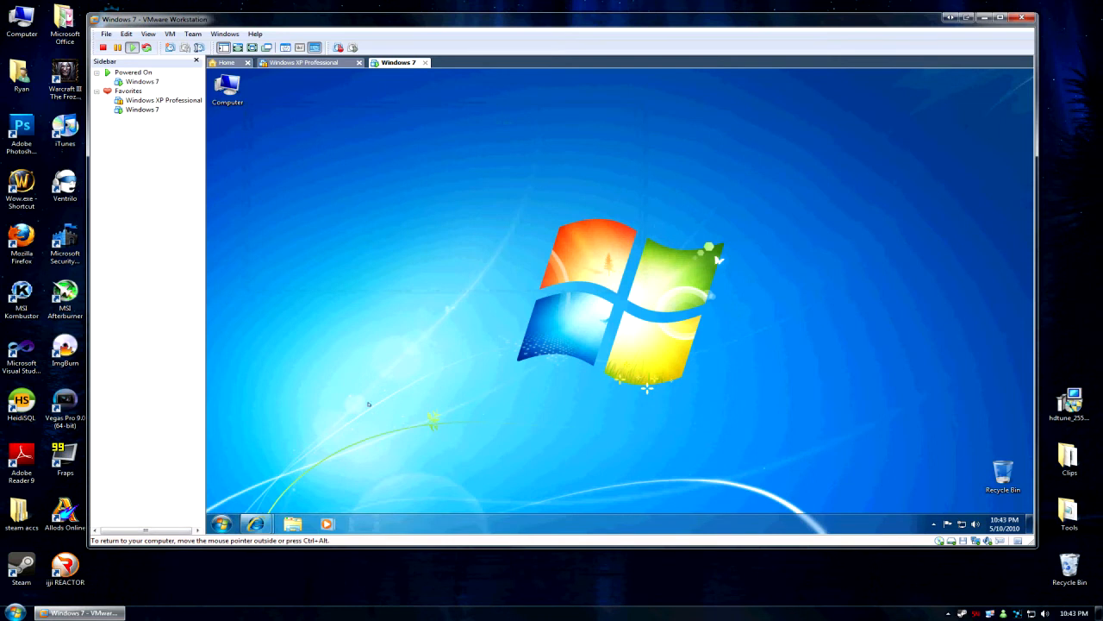
Run ipconfig in a new guest cmd prompt to read 192.168.56.129, then close it.
left_click(222, 524)
left_click(222, 524)
left_click(223, 524)
left_click(250, 498)
type("cmd")
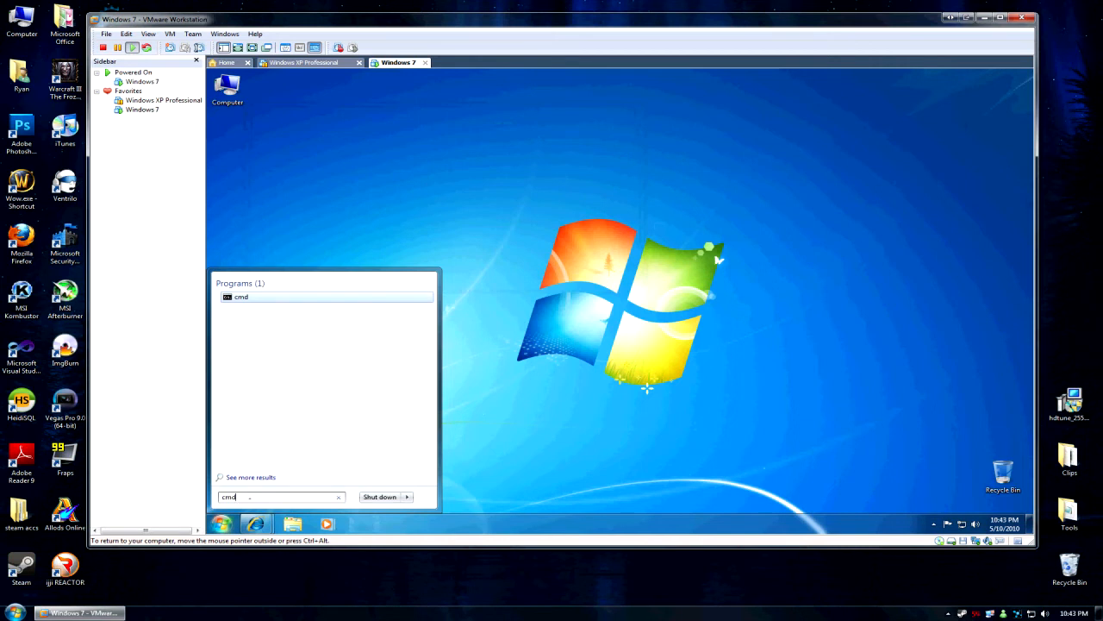
key("Return")
type("ipcofnig")
key("Return")
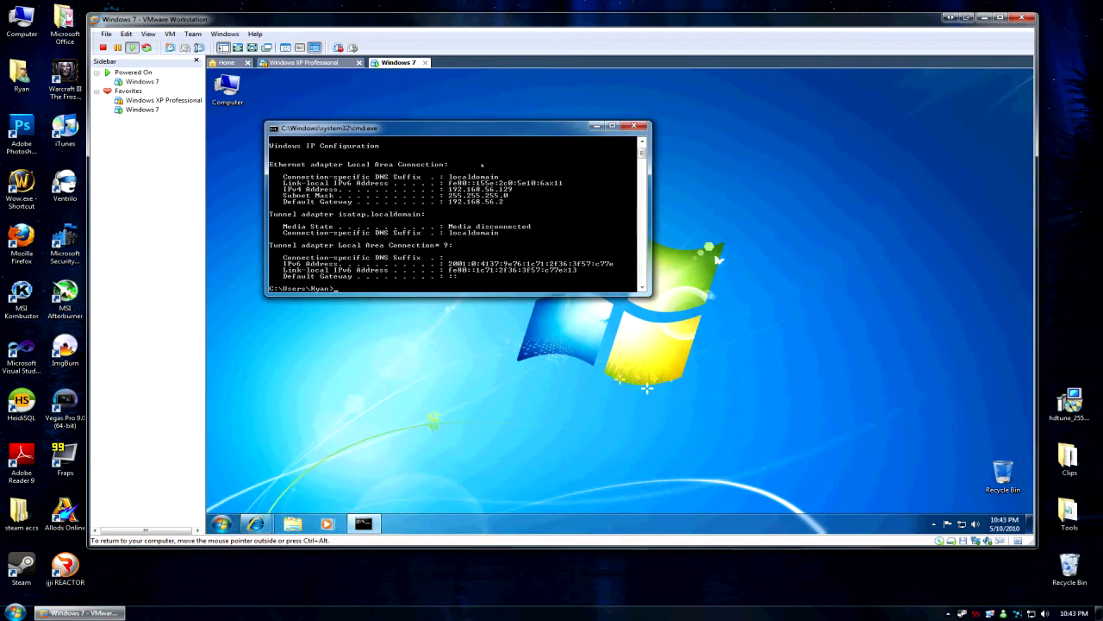
left_click(635, 125)
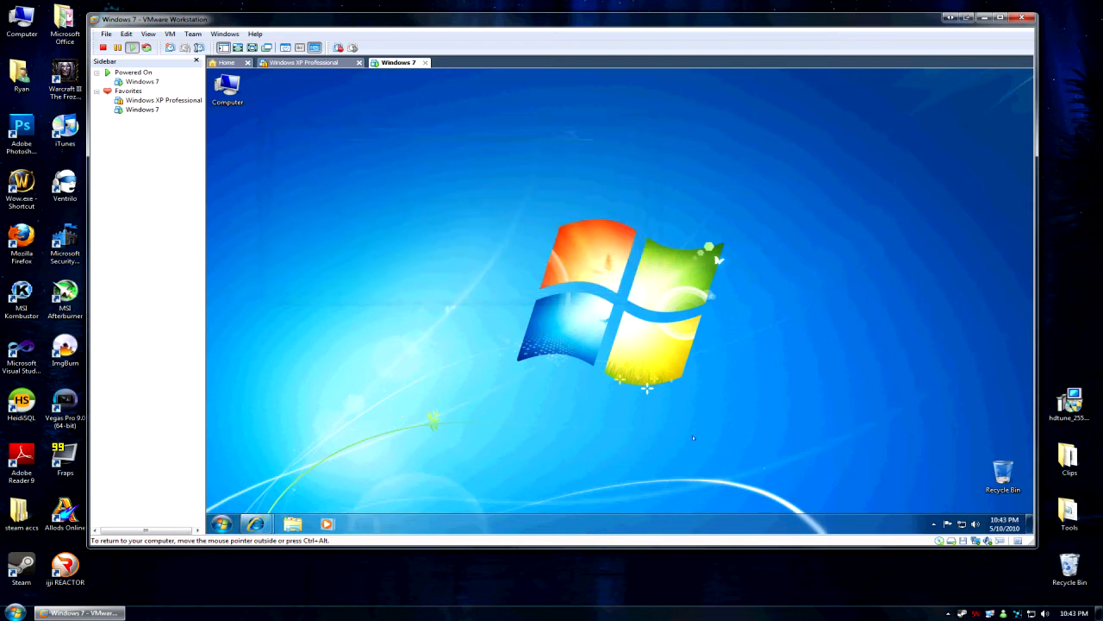
Review the guest's System properties from Start > Computer, then minimize VMware Workstation.
left_click(220, 524)
right_click(384, 389)
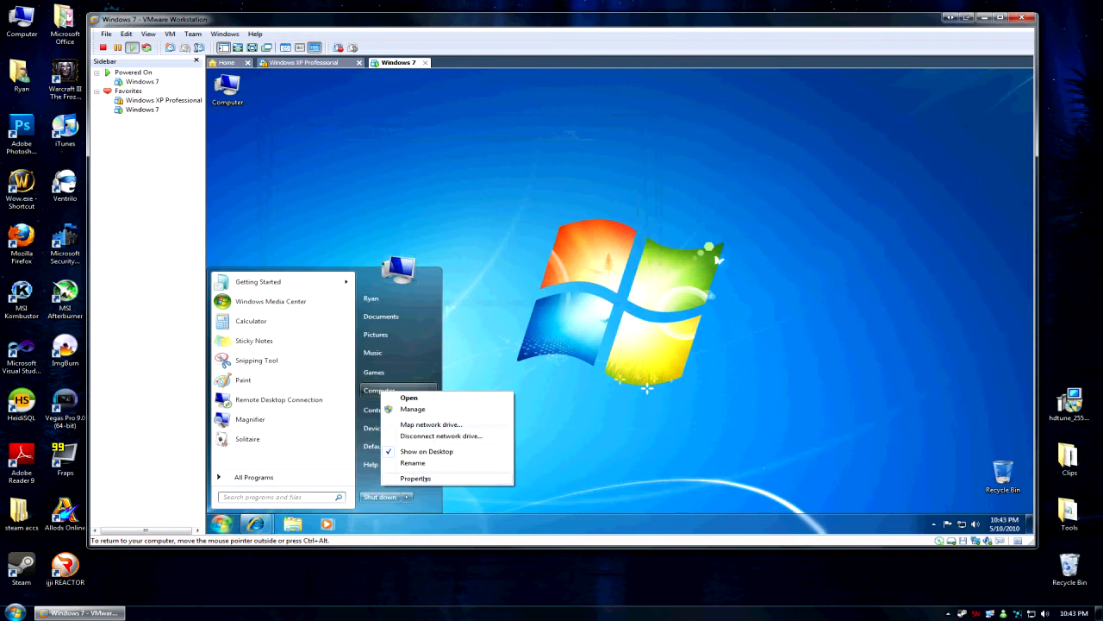
left_click(431, 479)
scroll(751, 244, "down", 2)
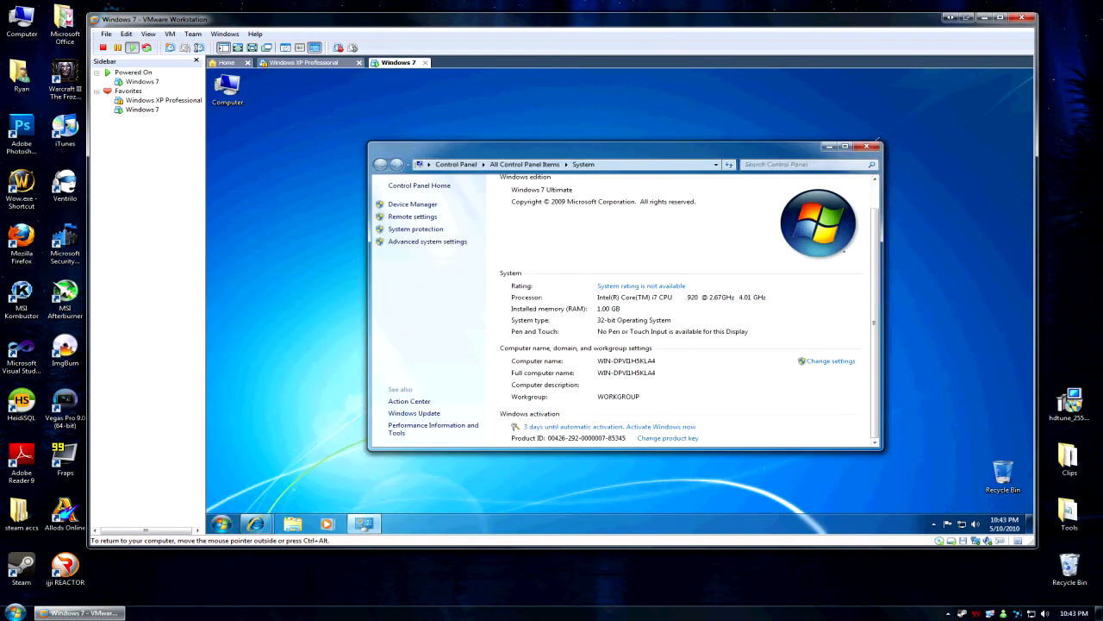
left_click(861, 147)
left_click(82, 612)
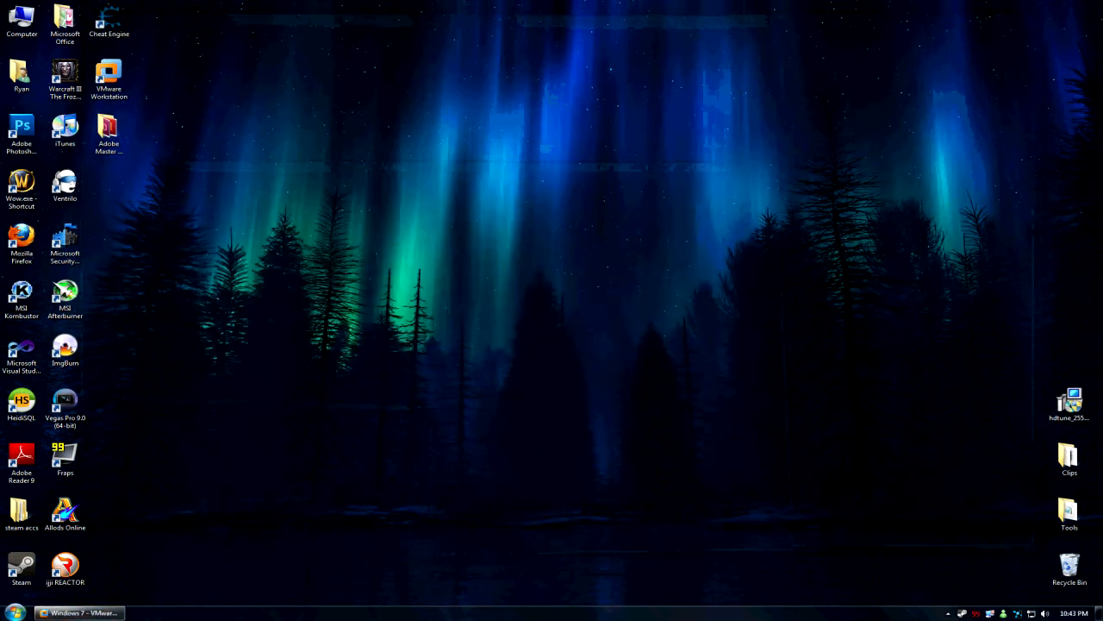
Connect Remote Desktop Connection to 192.168.56.129 with the account password, accepting the certificate warning.
left_click(15, 612)
left_click(69, 274)
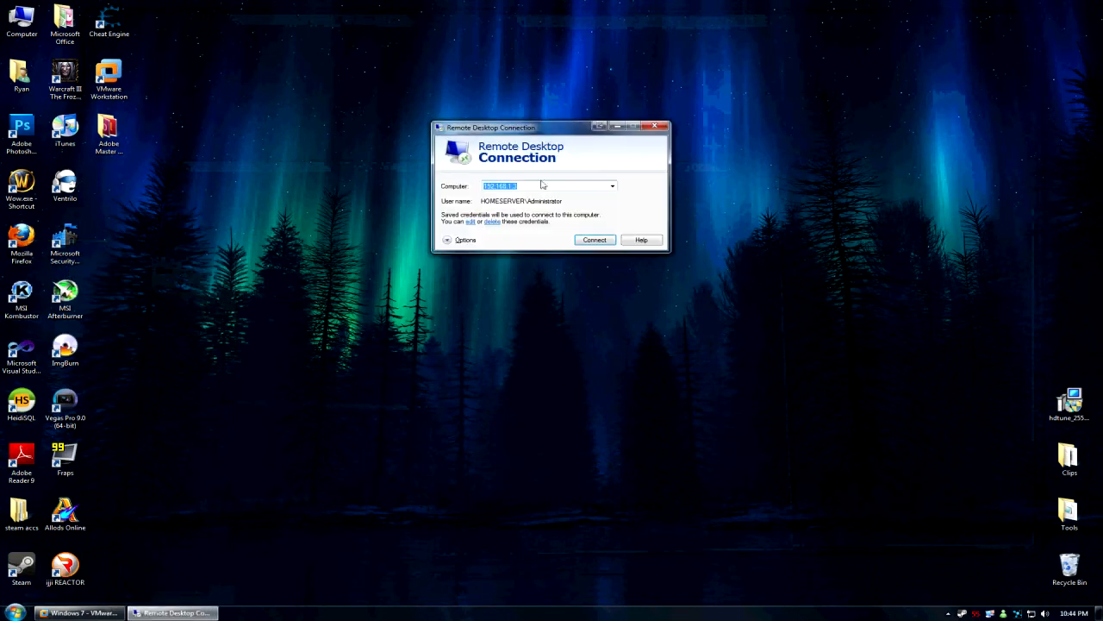
key("BackSpace")
type("192")
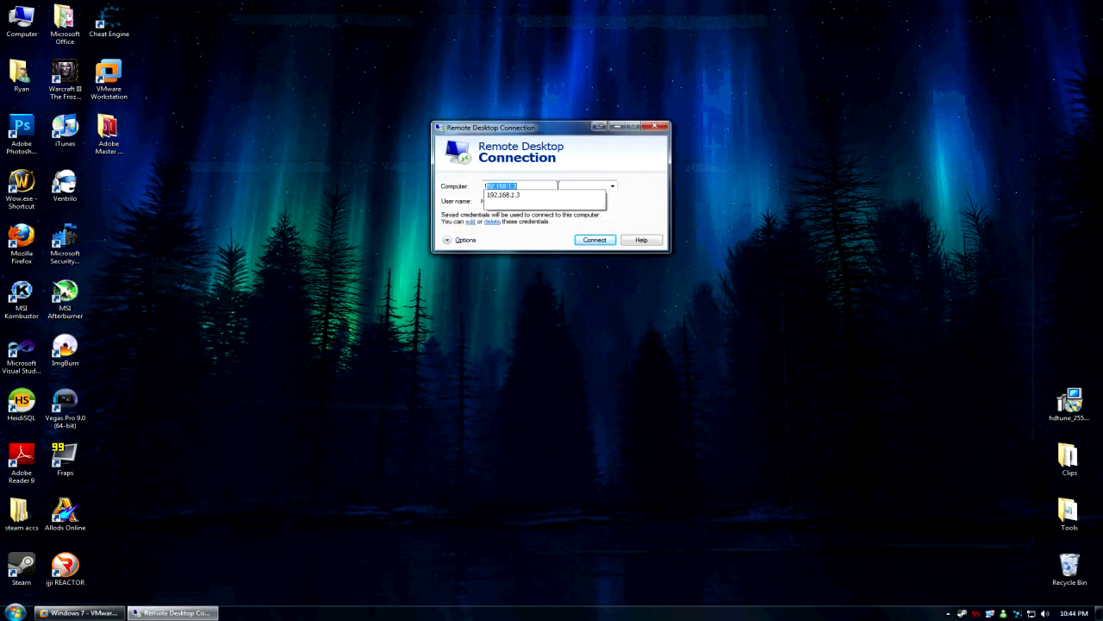
type(".168.56")
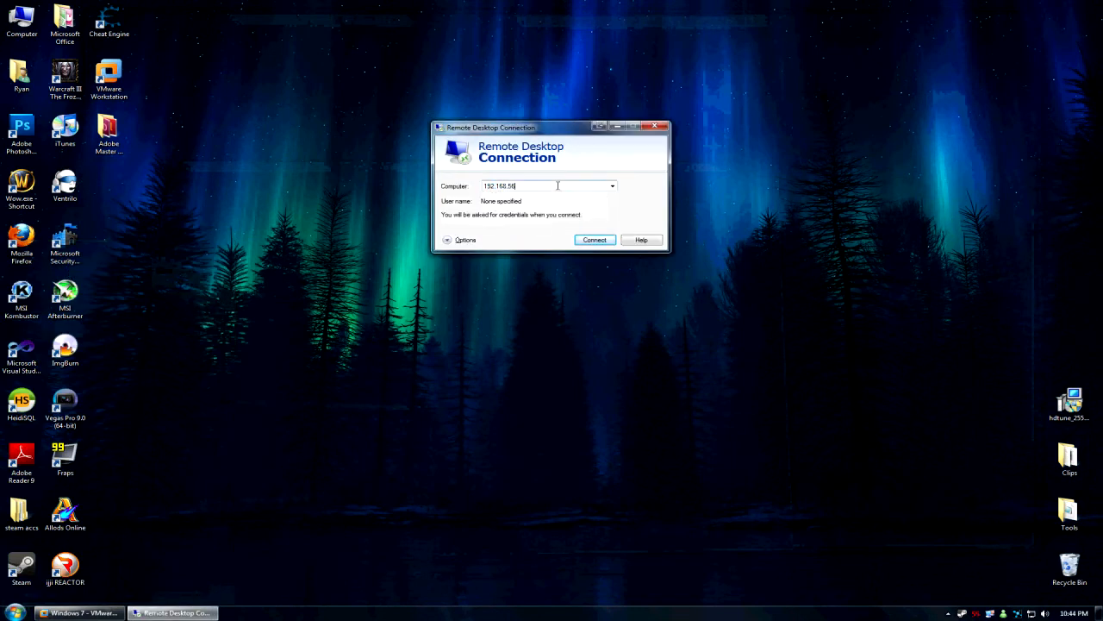
type(".129")
key("Return")
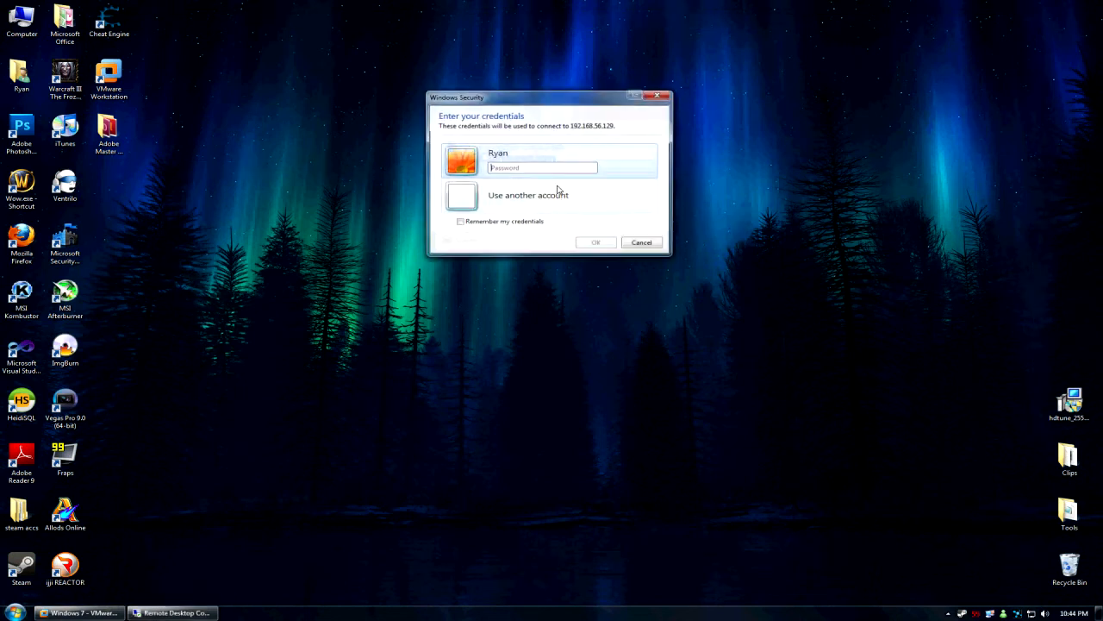
left_click(499, 156)
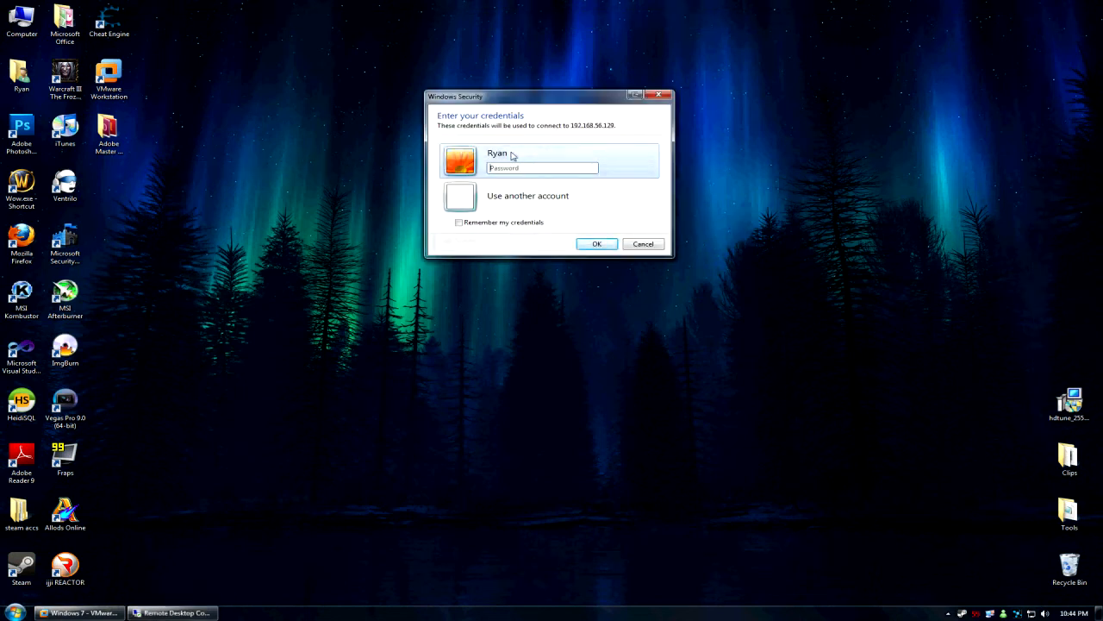
left_click(547, 169)
type("•••••••••")
key("Return")
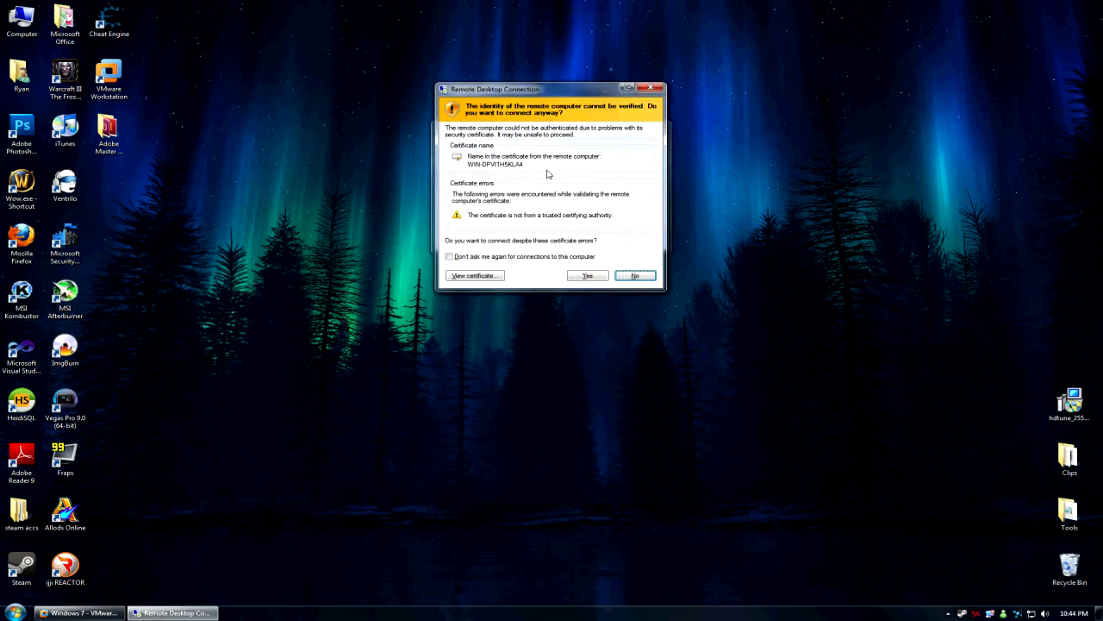
left_click(587, 275)
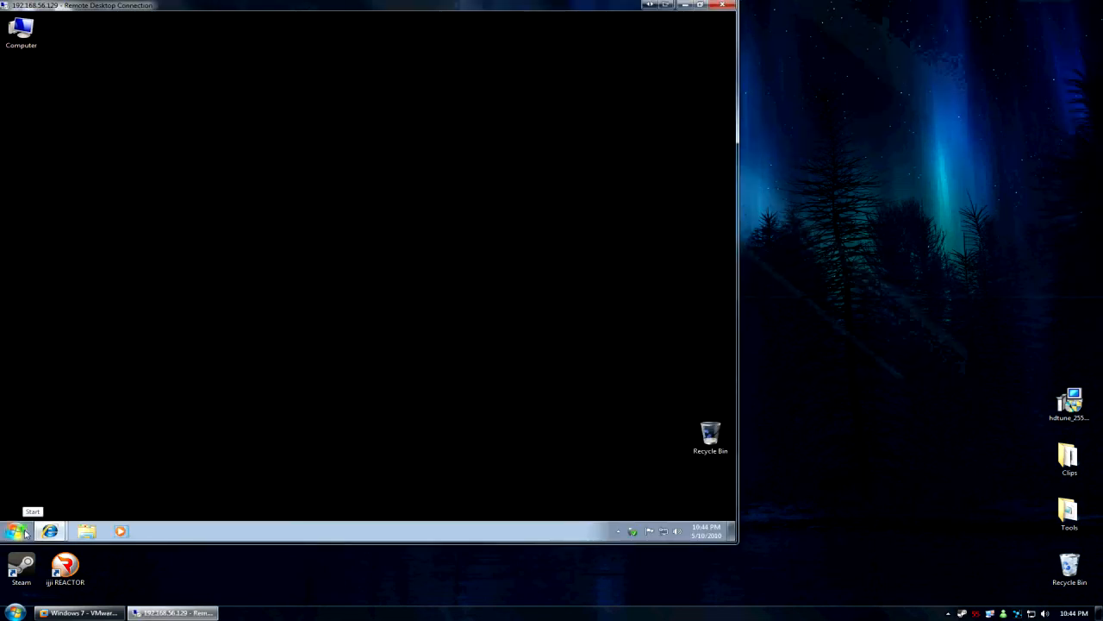
left_click(80, 612)
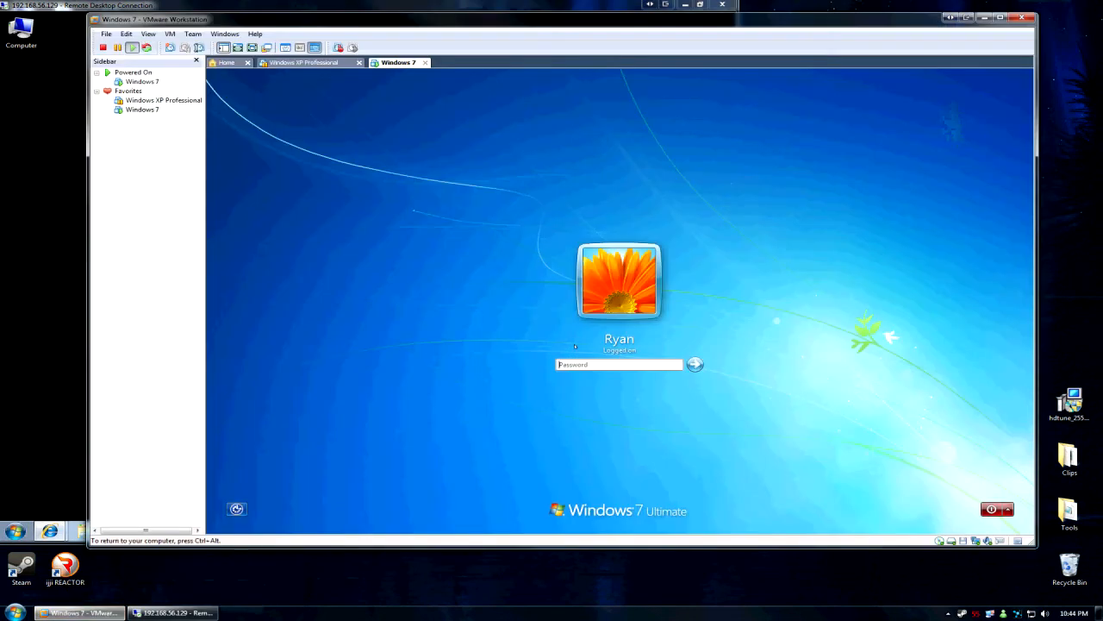
View the remote computer's System properties from the Start menu's Computer entry.
left_click(80, 612)
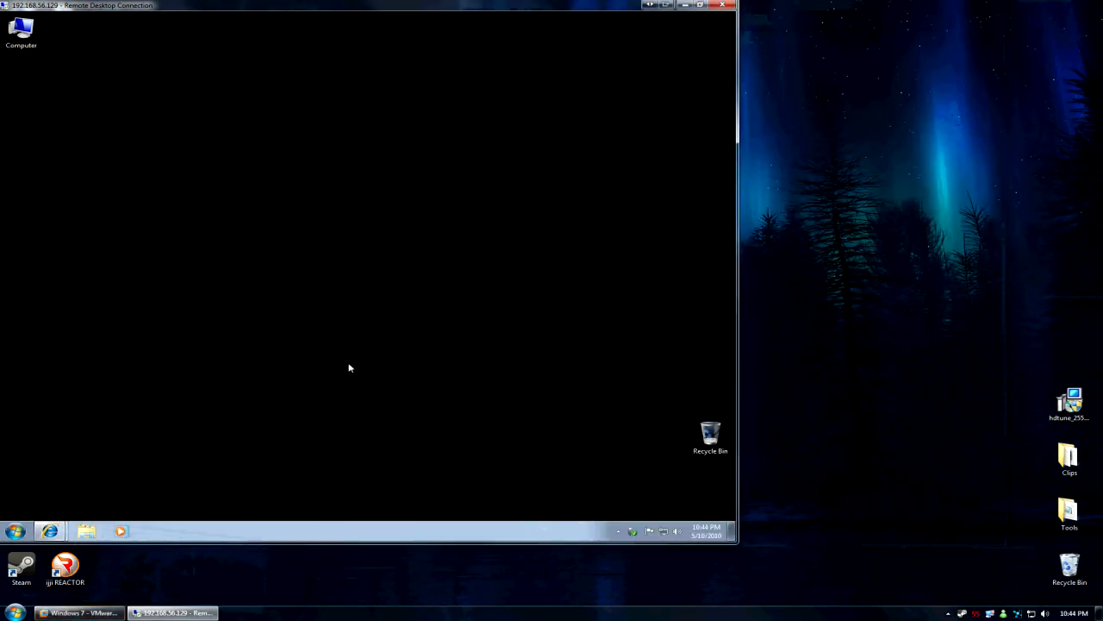
left_click(15, 529)
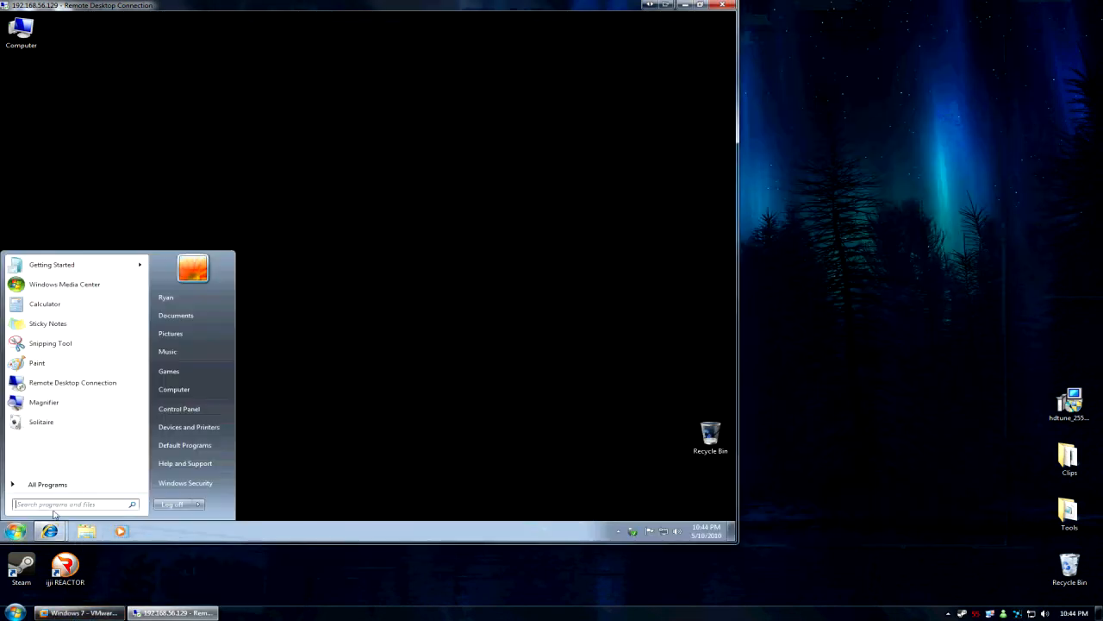
right_click(193, 392)
left_click(244, 478)
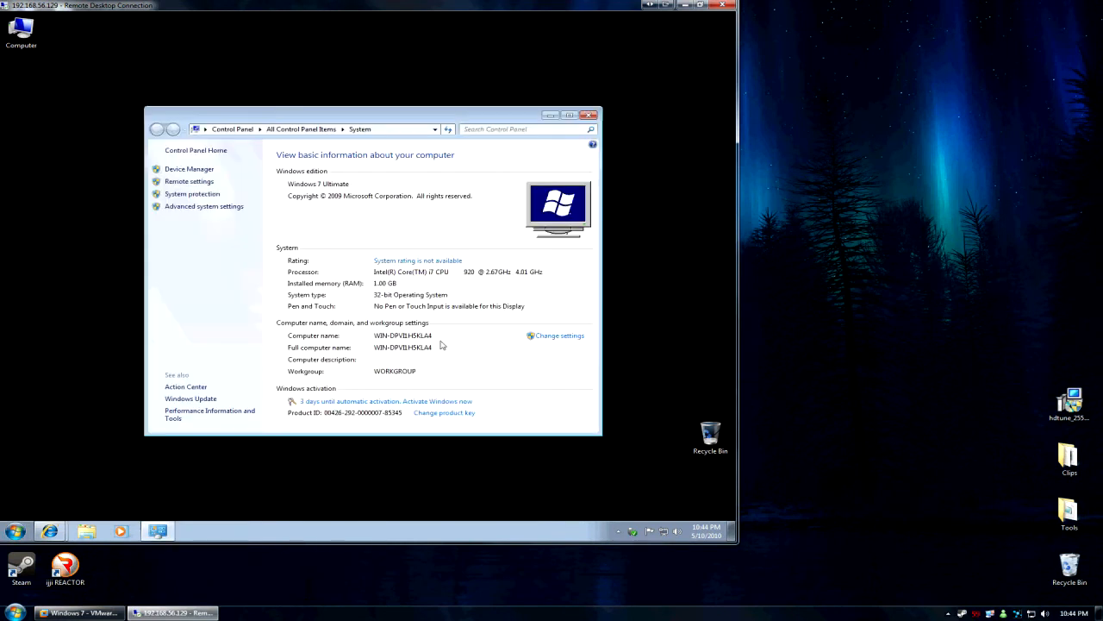
left_click(589, 115)
left_click(15, 530)
right_click(177, 390)
left_click(365, 376)
Restore and maximize Internet Explorer, load google.ca, then close the browser and all tabs.
left_click(49, 533)
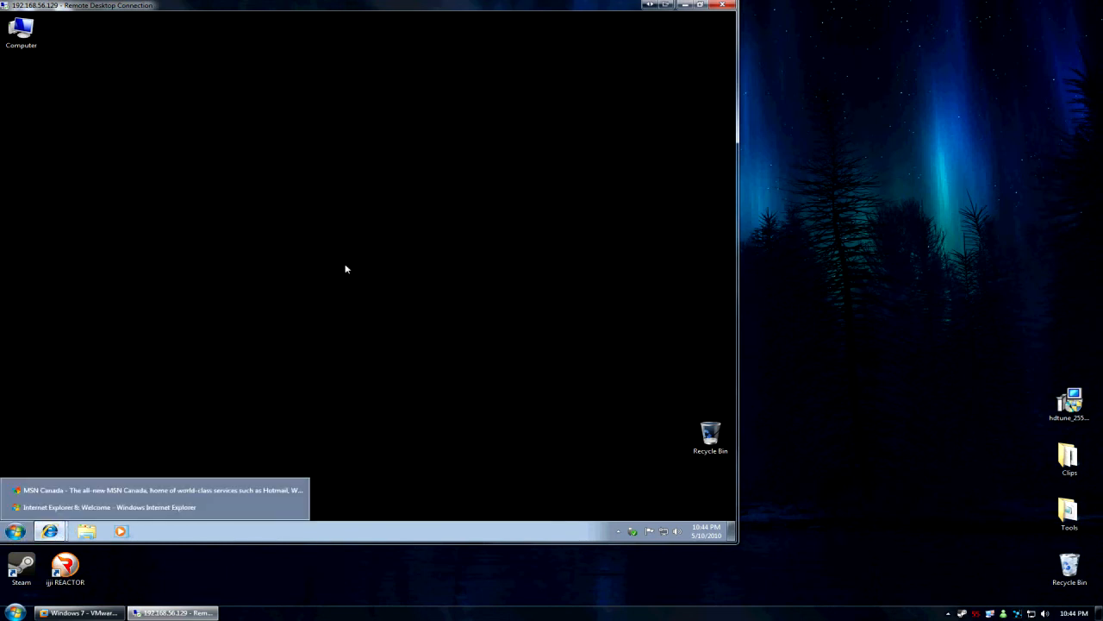
left_click(98, 488)
double_click(191, 46)
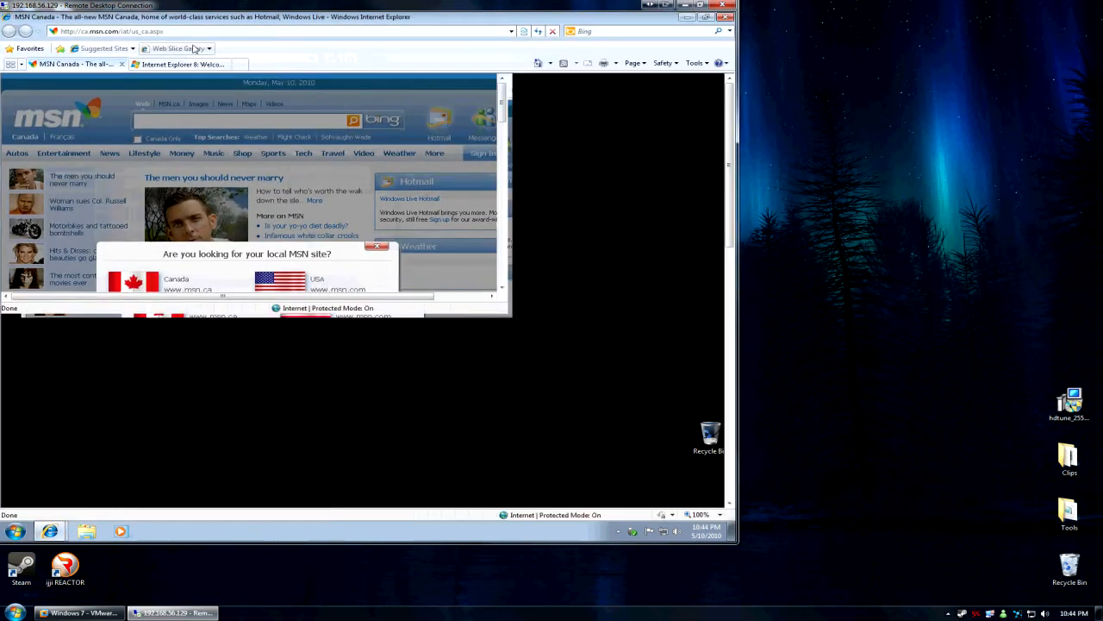
left_click(80, 613)
left_click(79, 613)
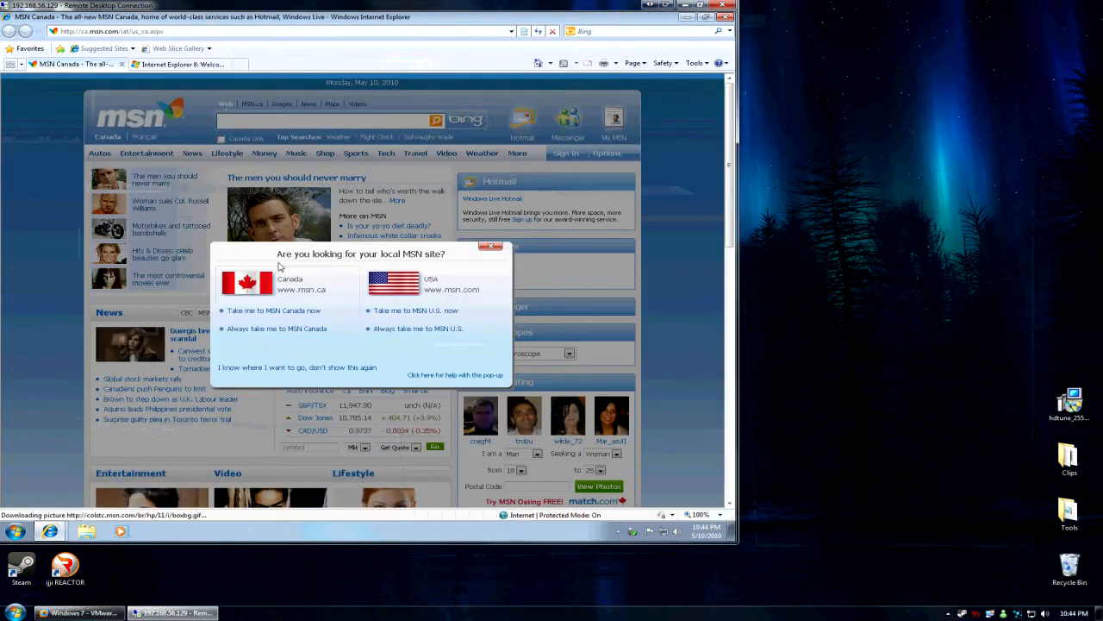
left_click(301, 31)
type("google.ca")
key("Return")
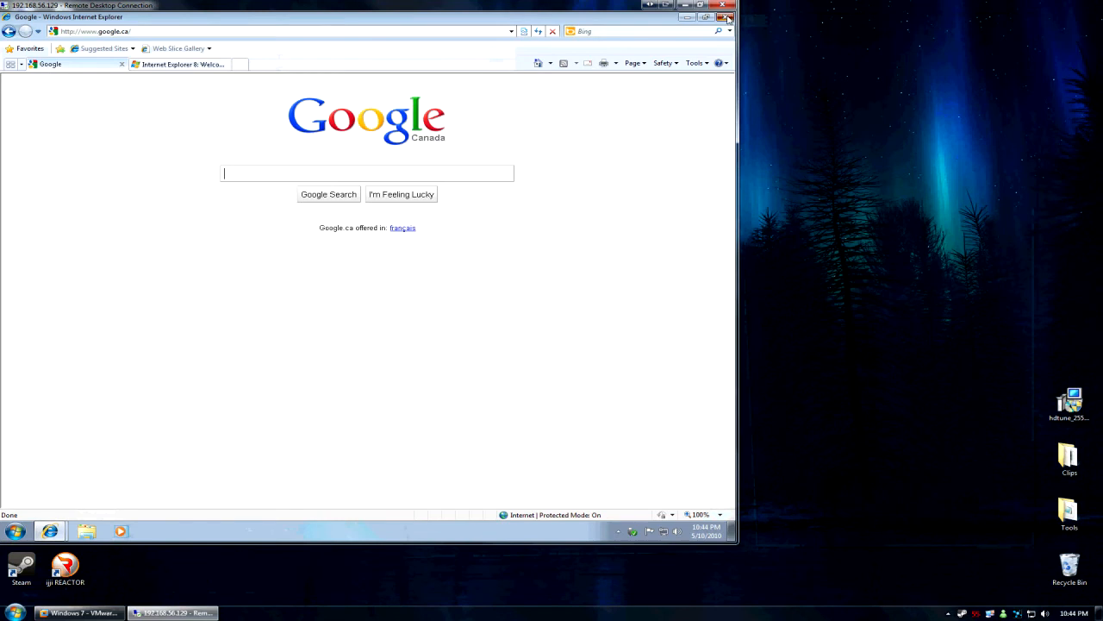
left_click(726, 16)
left_click(349, 279)
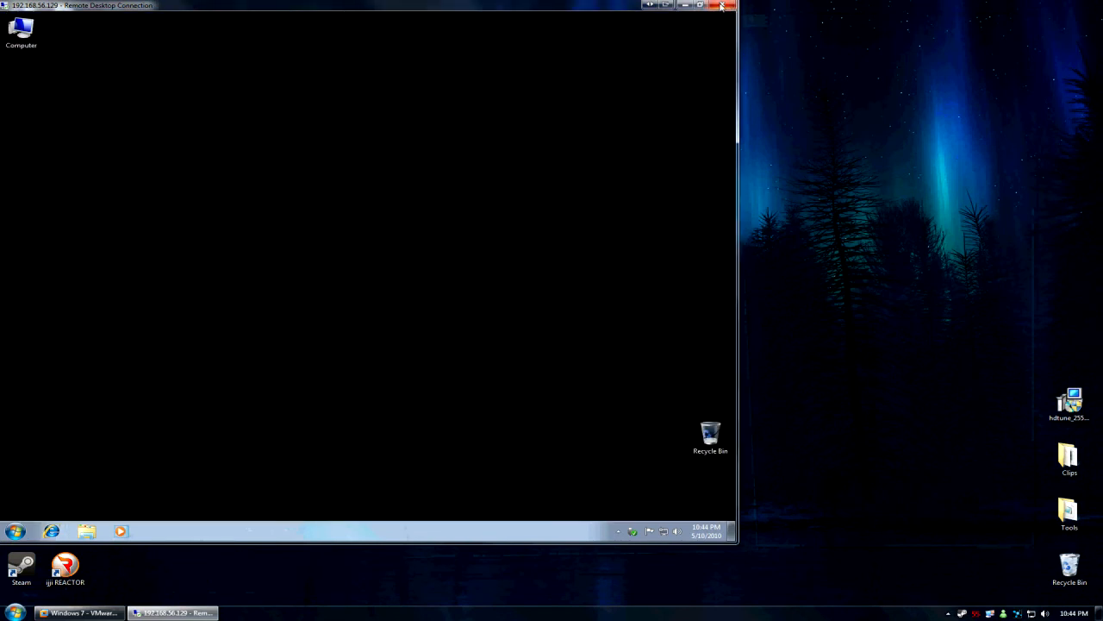
left_click(722, 5)
left_click(596, 344)
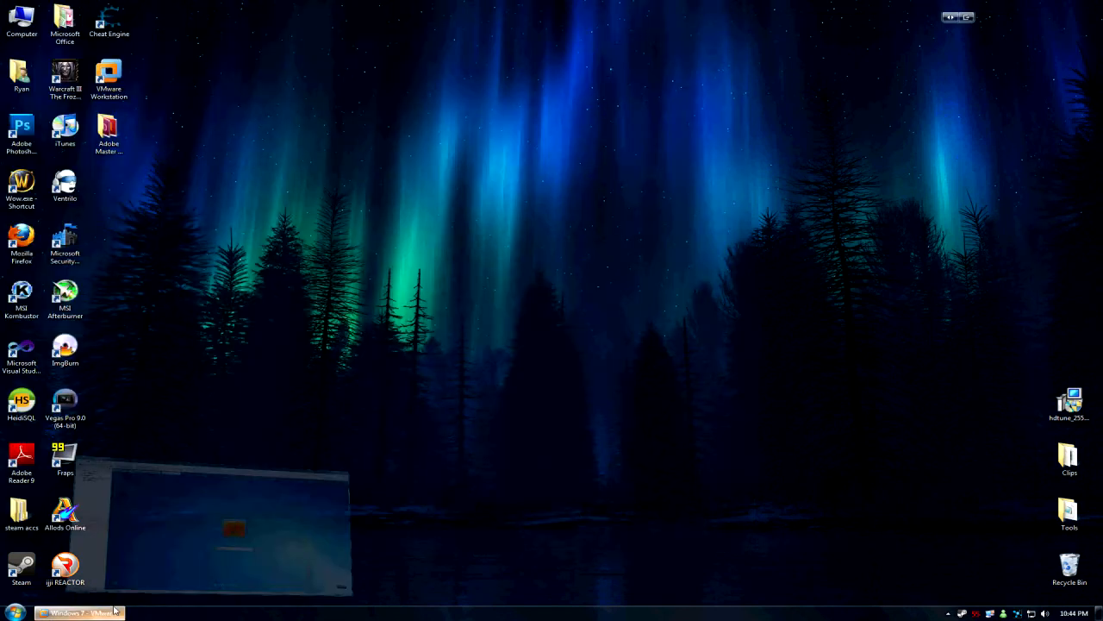
left_click(80, 612)
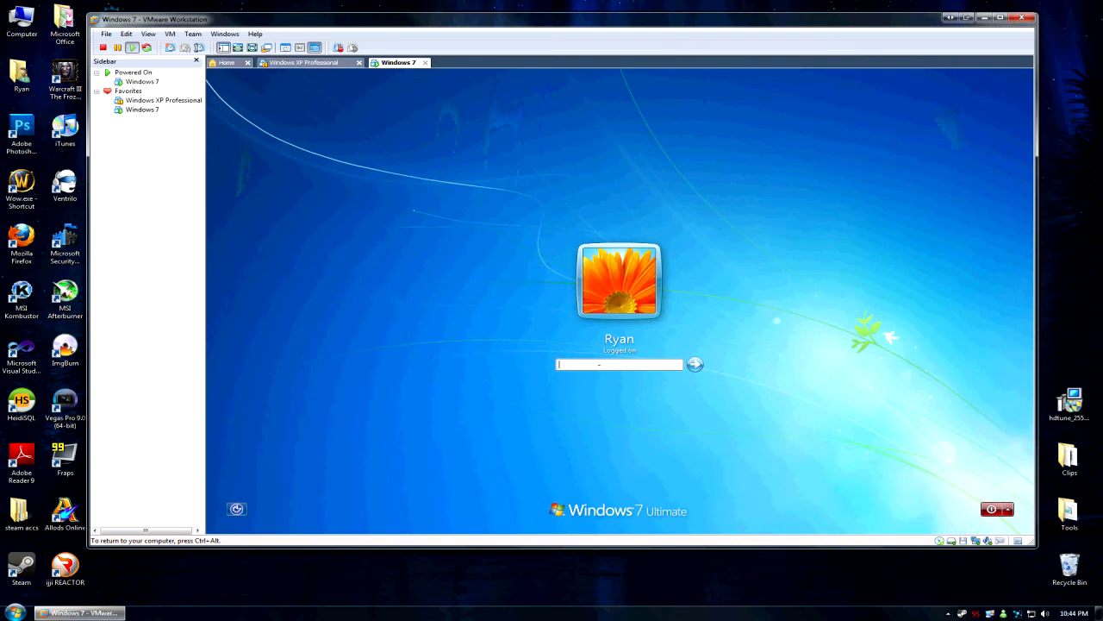
type("*********")
key("Return")
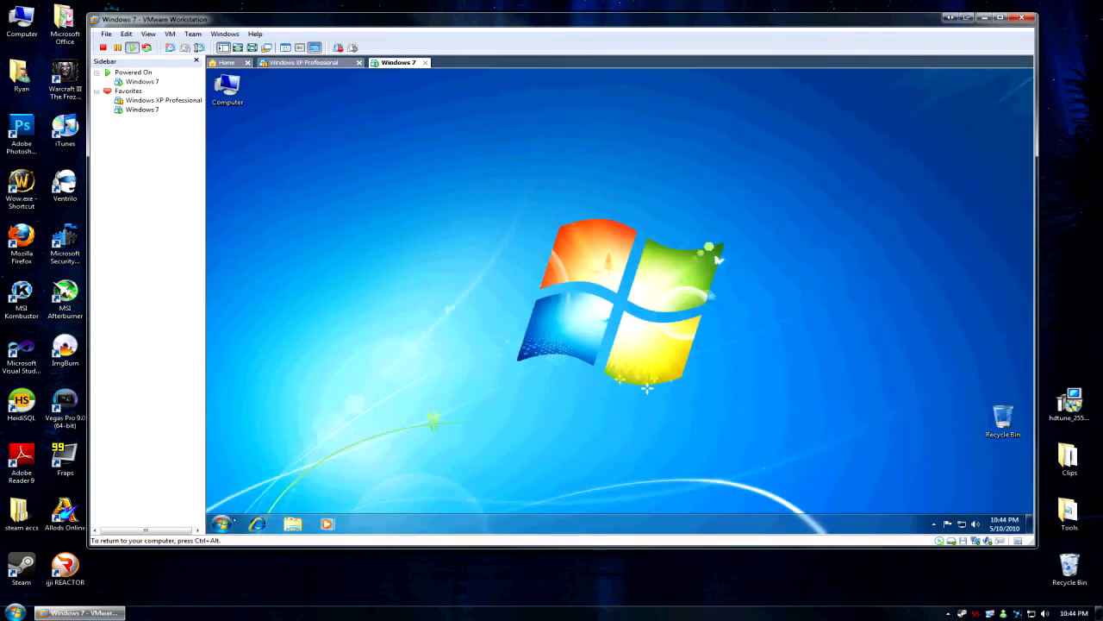
left_click(223, 524)
left_click(222, 524)
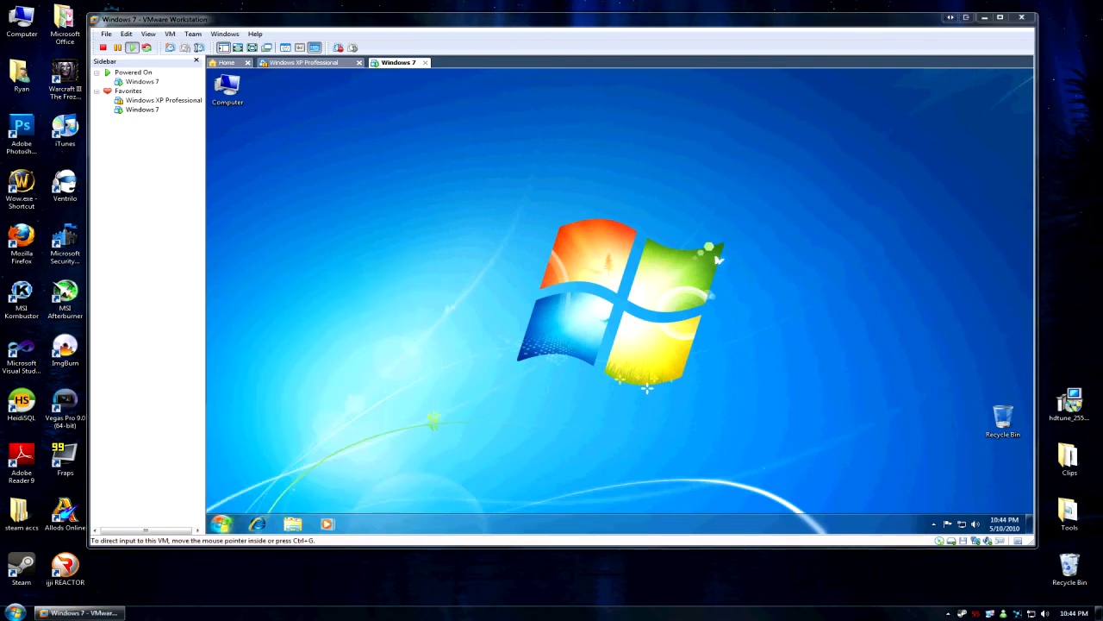
left_click(257, 526)
left_click(466, 87)
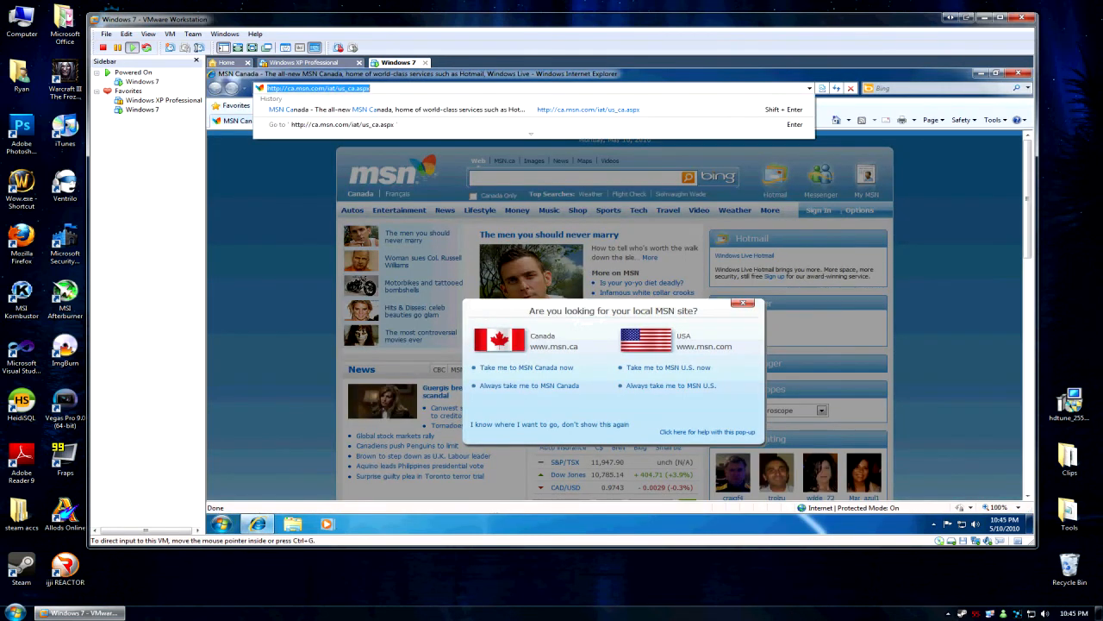
key("ctrl+alt")
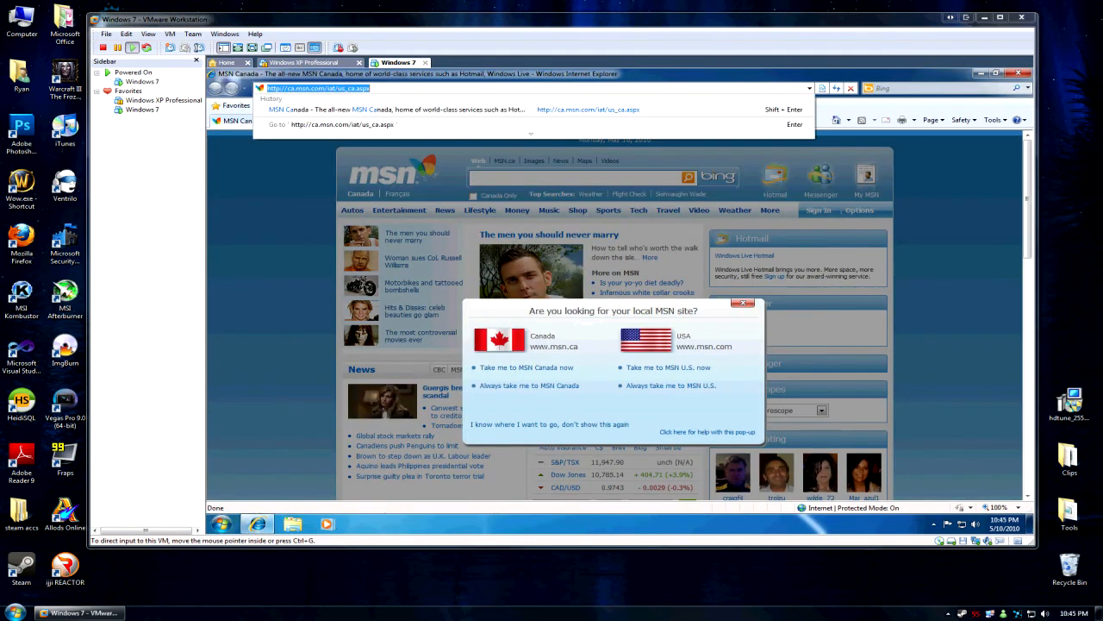
left_click(329, 93)
right_click(345, 86)
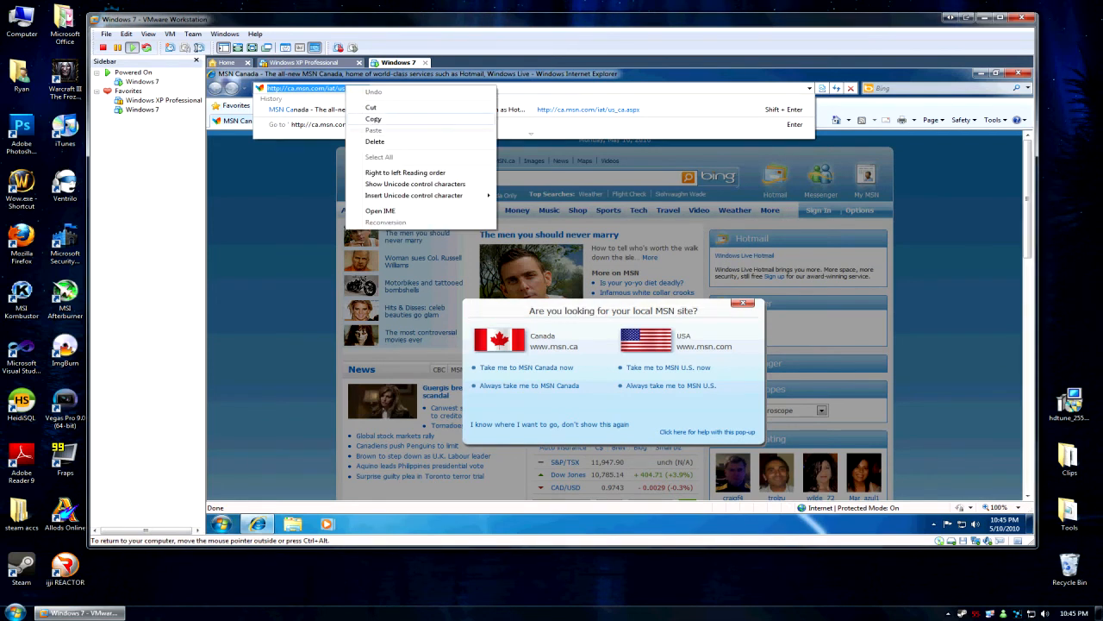
left_click(518, 91)
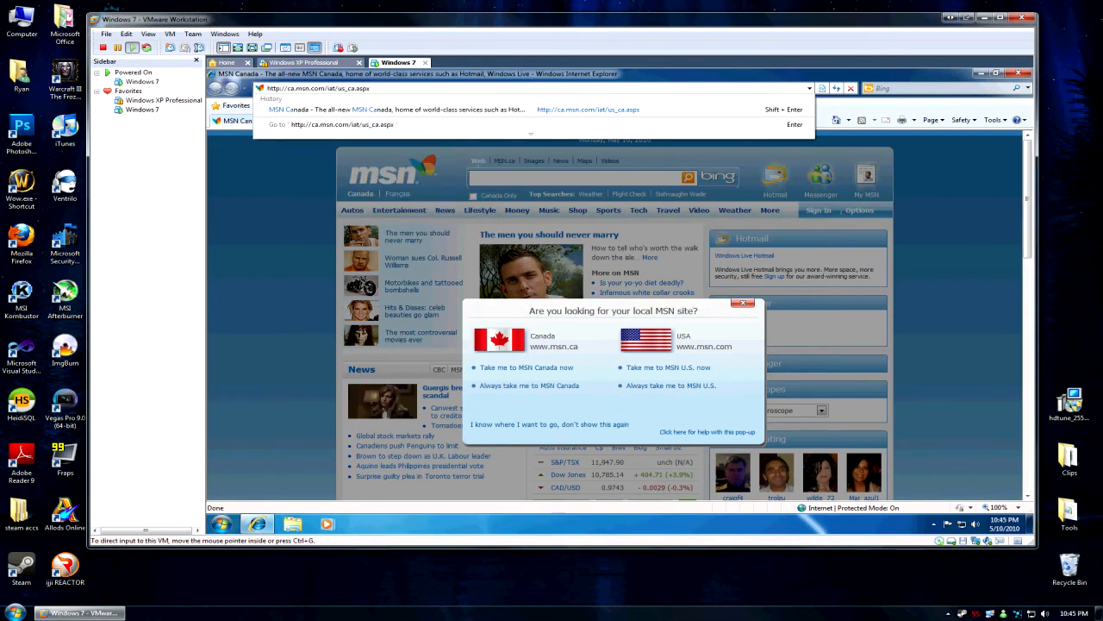
left_click(565, 88)
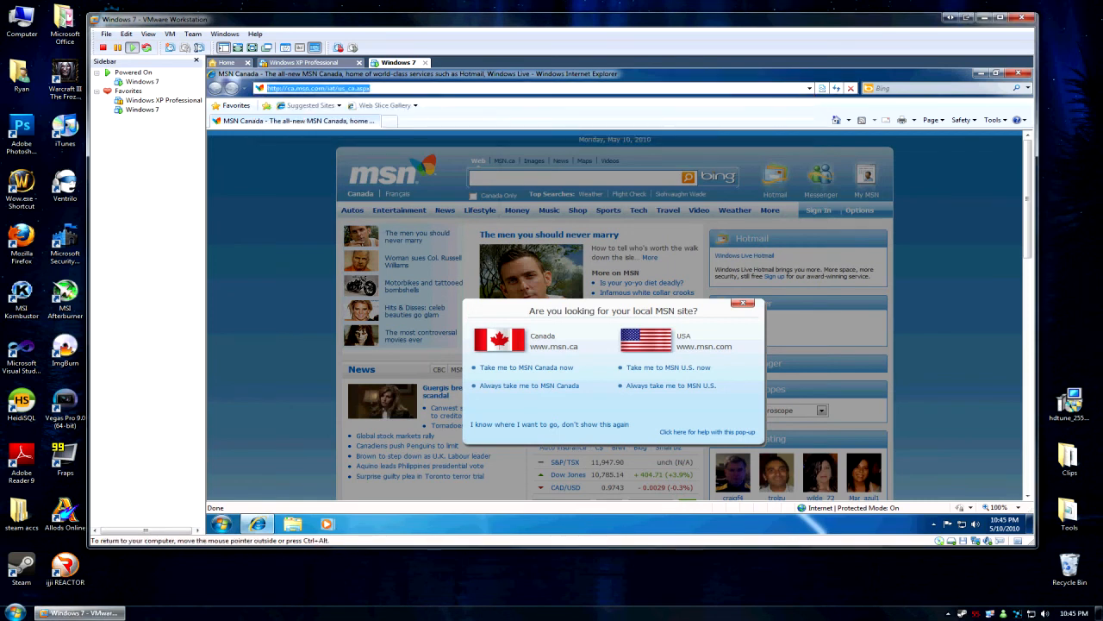
Load google.ca in the guest's Internet Explorer.
type("google.ca")
key("Return")
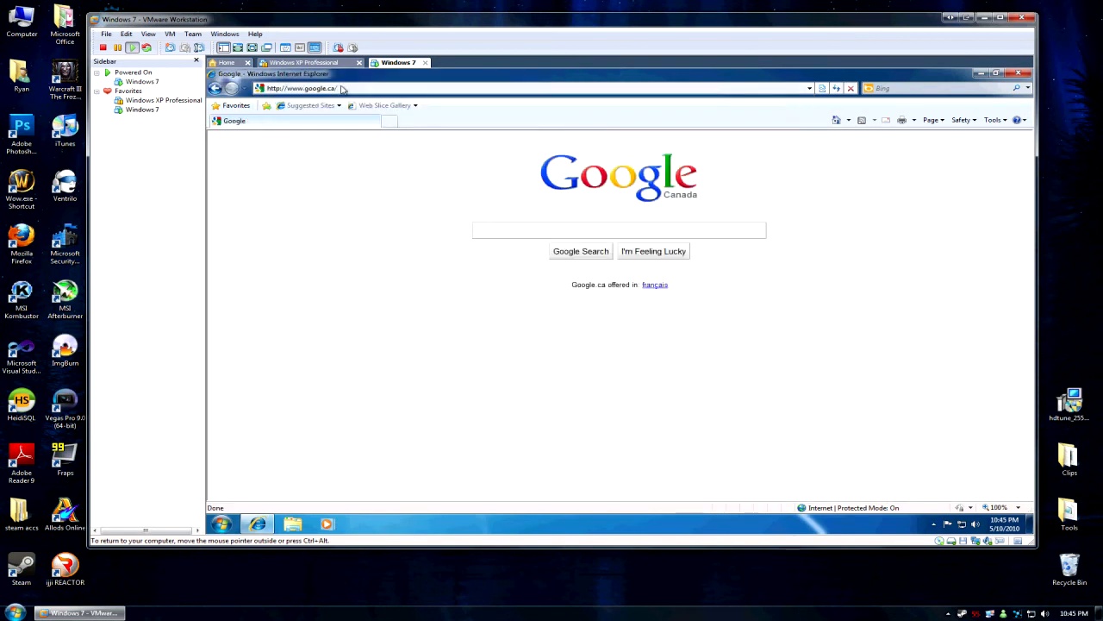
Search 'windows 7 multiple sessions 7600 remote desktop' and open the first result.
type("windows")
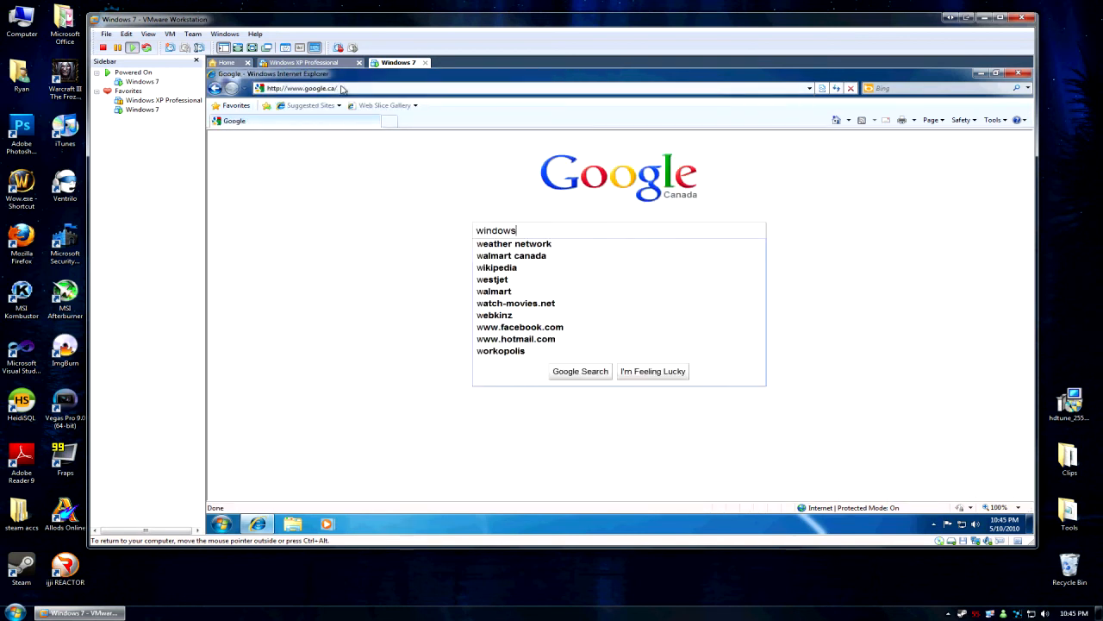
type(" 7 multi")
type("ple")
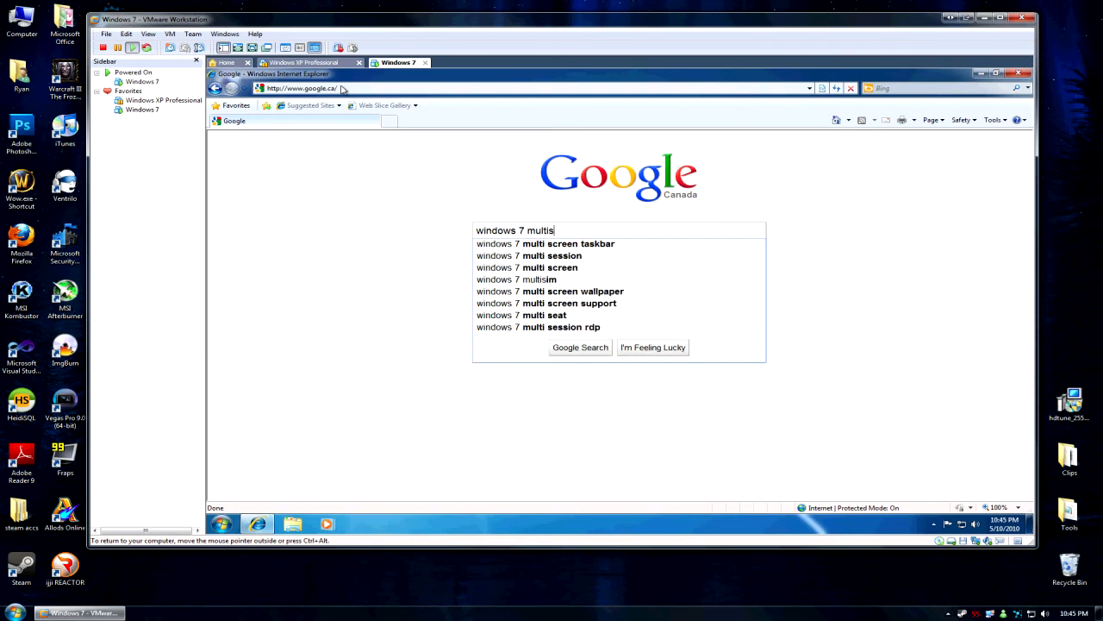
key("BackSpace")
key("BackSpace")
key("BackSpace")
type("ss")
key("Down")
key("Return")
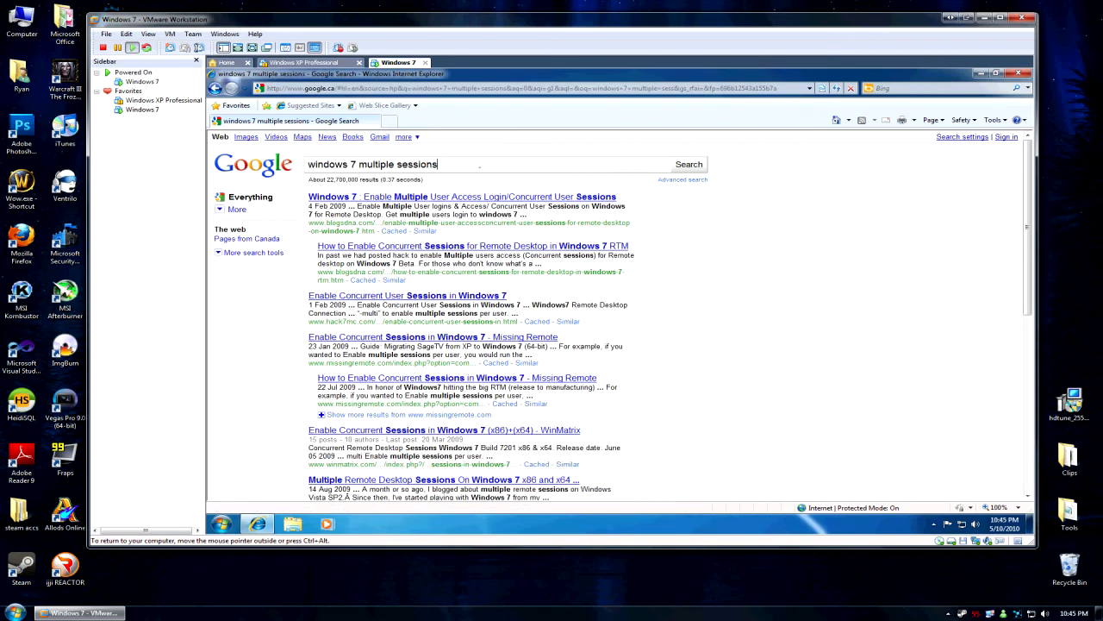
type("7600 remote desktop")
key("Return")
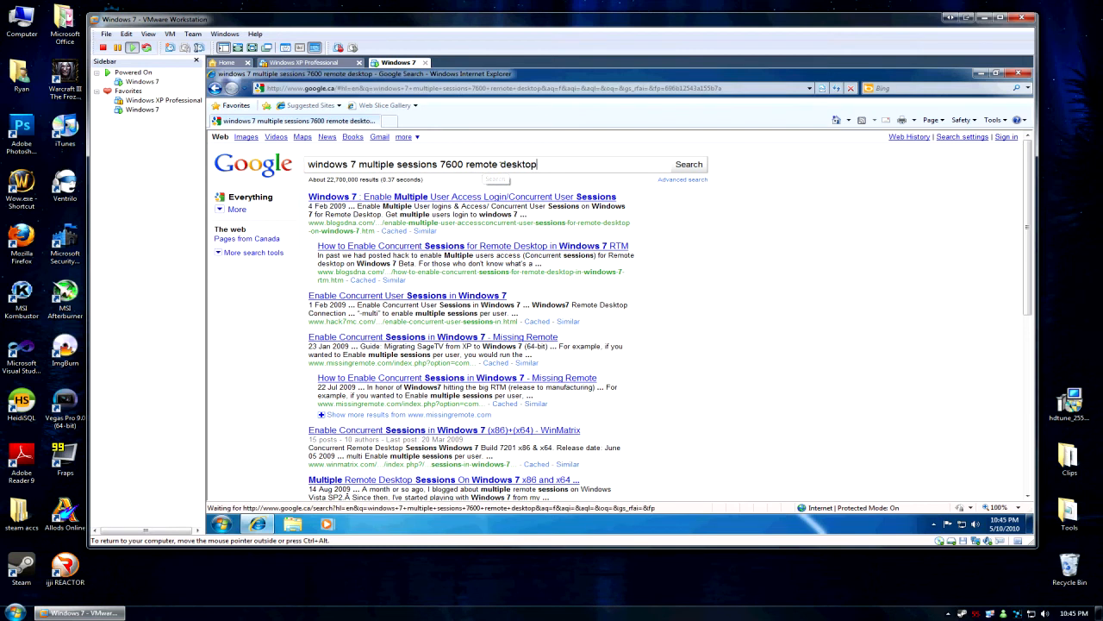
left_click(460, 197)
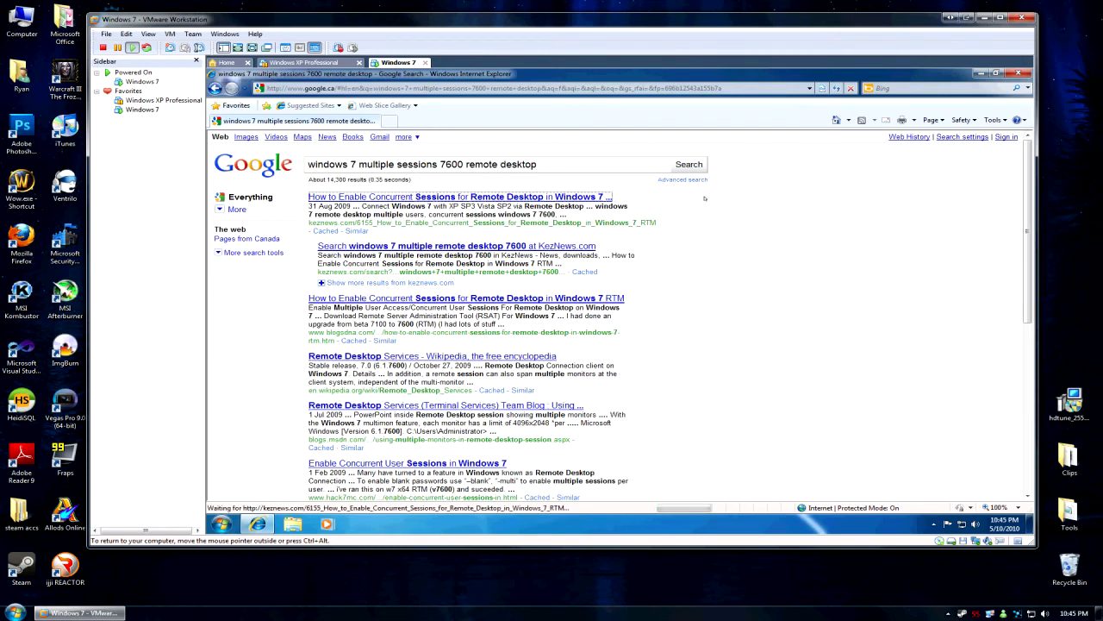
Follow the first result's enabler download link and close the pop-up advertisement.
scroll(601, 269, "down", 3)
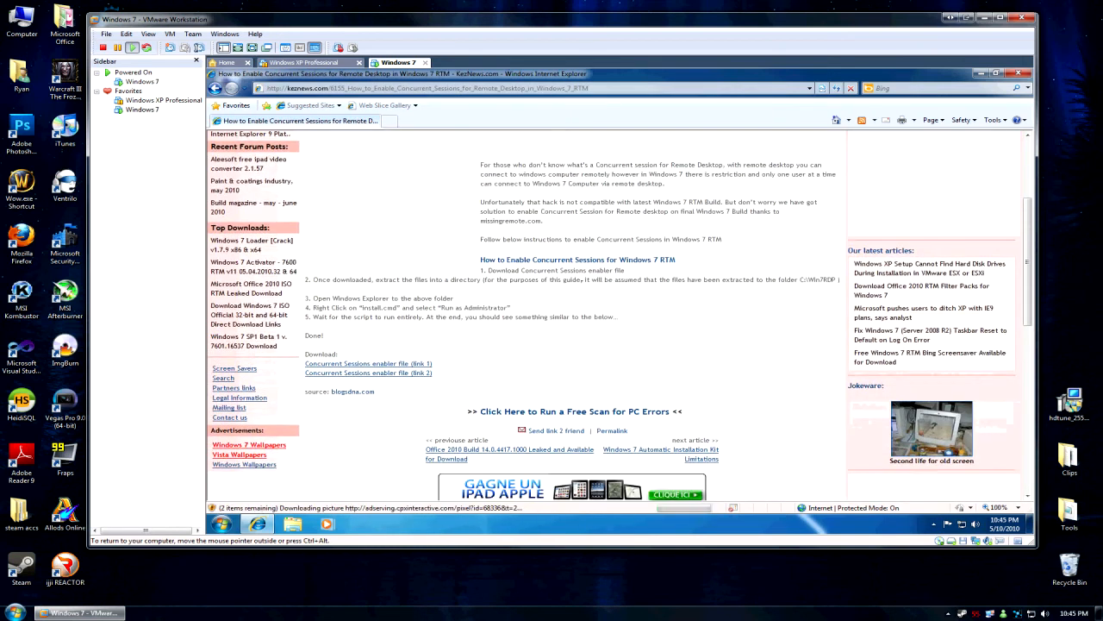
scroll(601, 269, "up", 2)
scroll(600, 269, "down", 2)
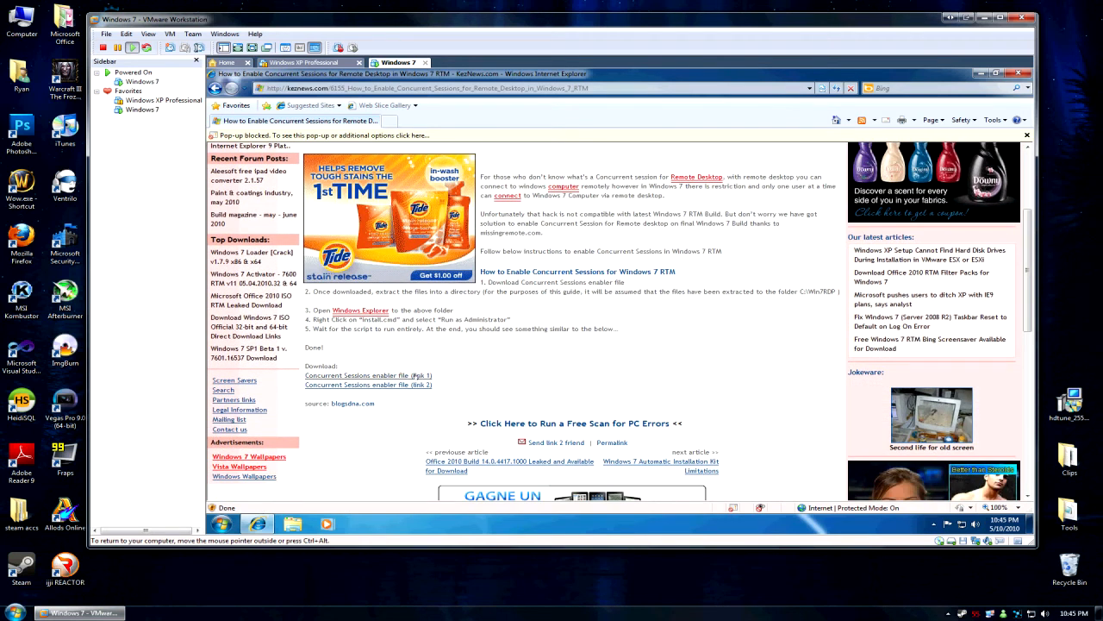
left_click(416, 376)
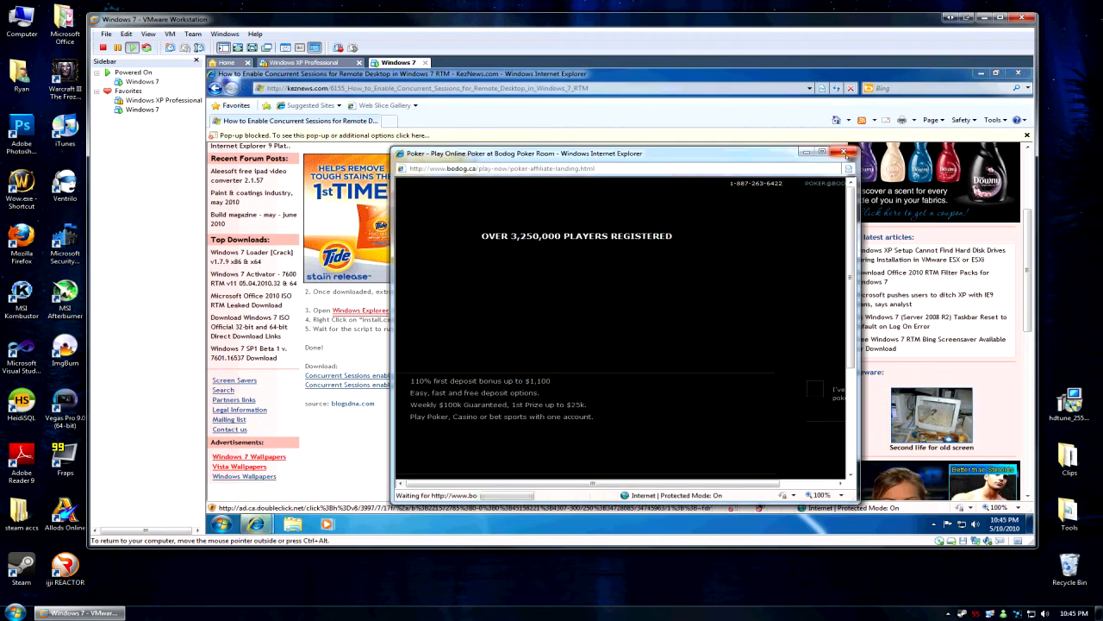
left_click(842, 151)
left_click_drag(722, 292, 708, 300)
Open the blogsdna concurrent-sessions article and start downloading Win7RDP.zip from its instructions.
key("BackSpace")
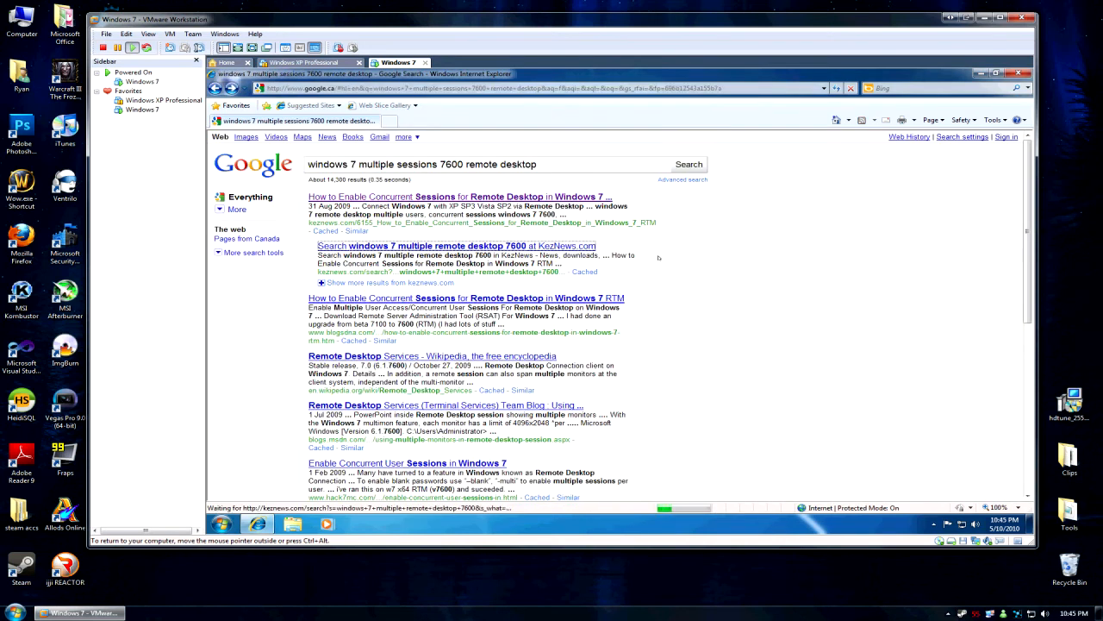
key("Tab")
key("Tab")
key("Tab")
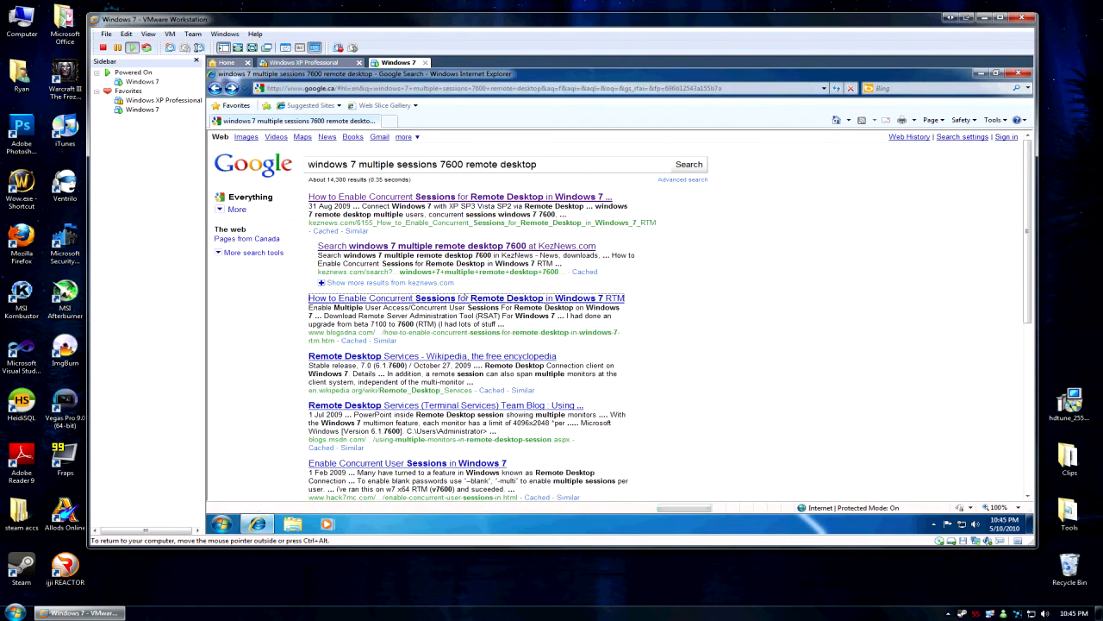
key("Return")
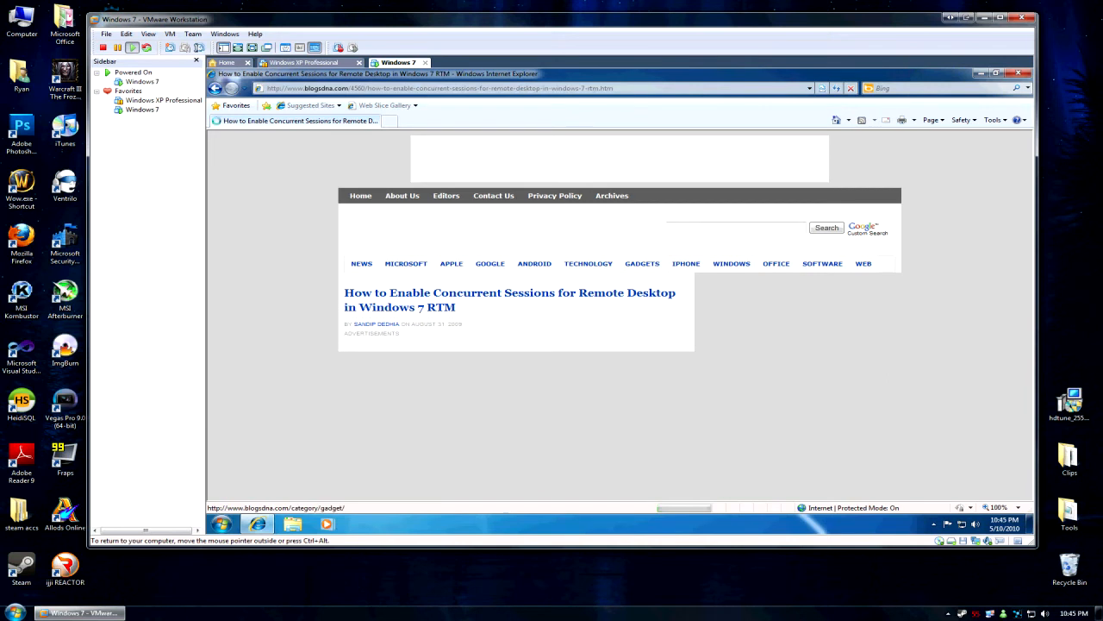
scroll(665, 293, "down", 6)
scroll(617, 314, "down", 1)
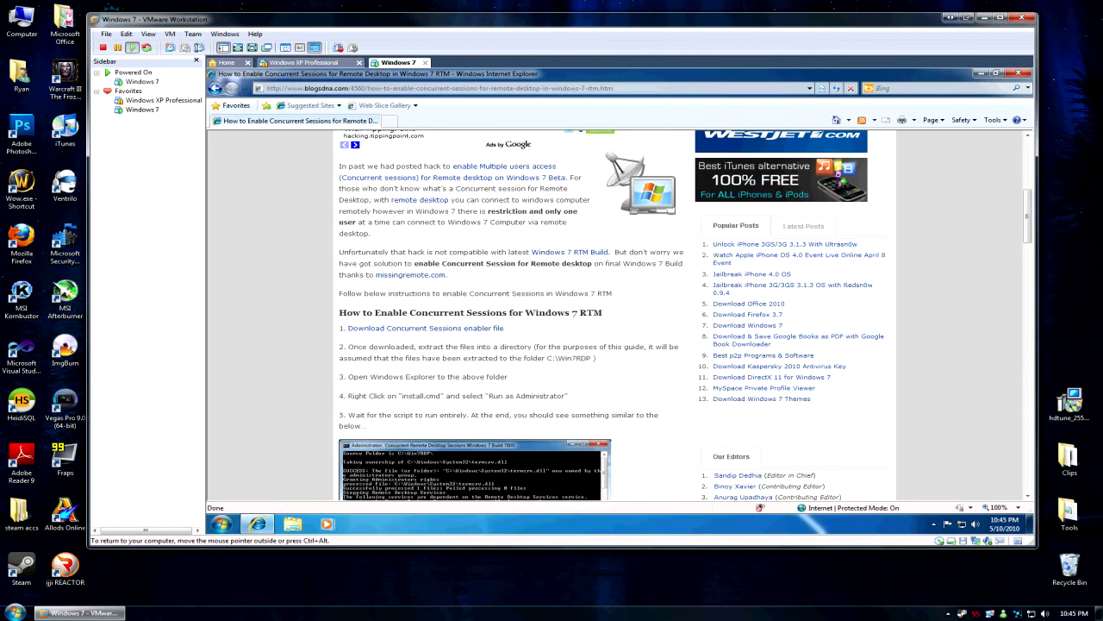
left_click(460, 328)
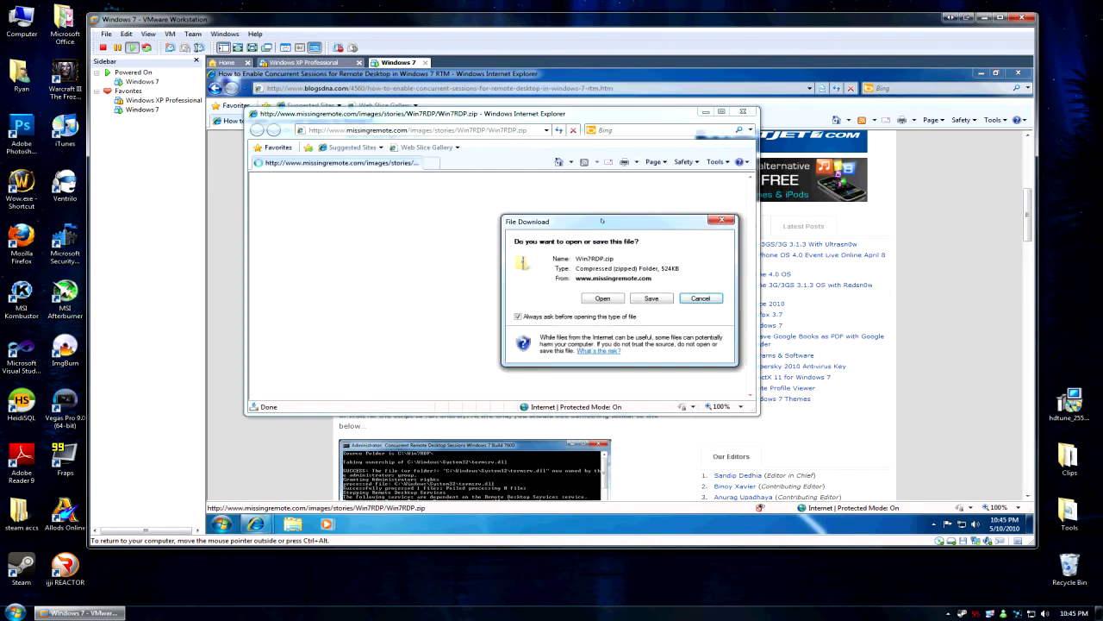
Save Win7RDP.zip to the VM's Desktop, then close the download window and Internet Explorer.
left_click(651, 297)
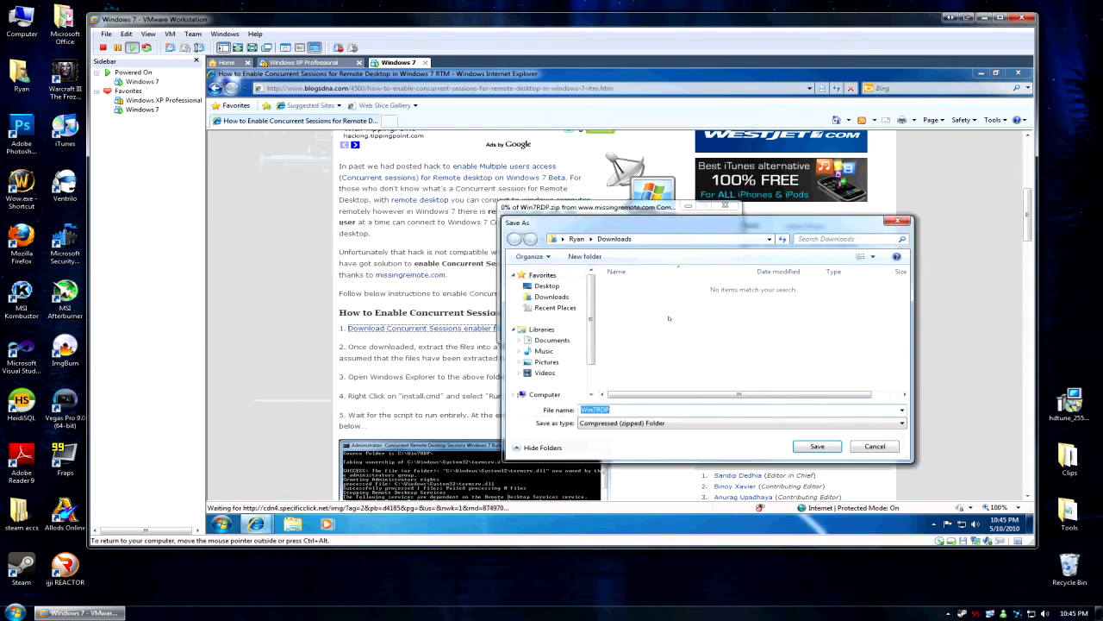
left_click(547, 285)
left_click(817, 446)
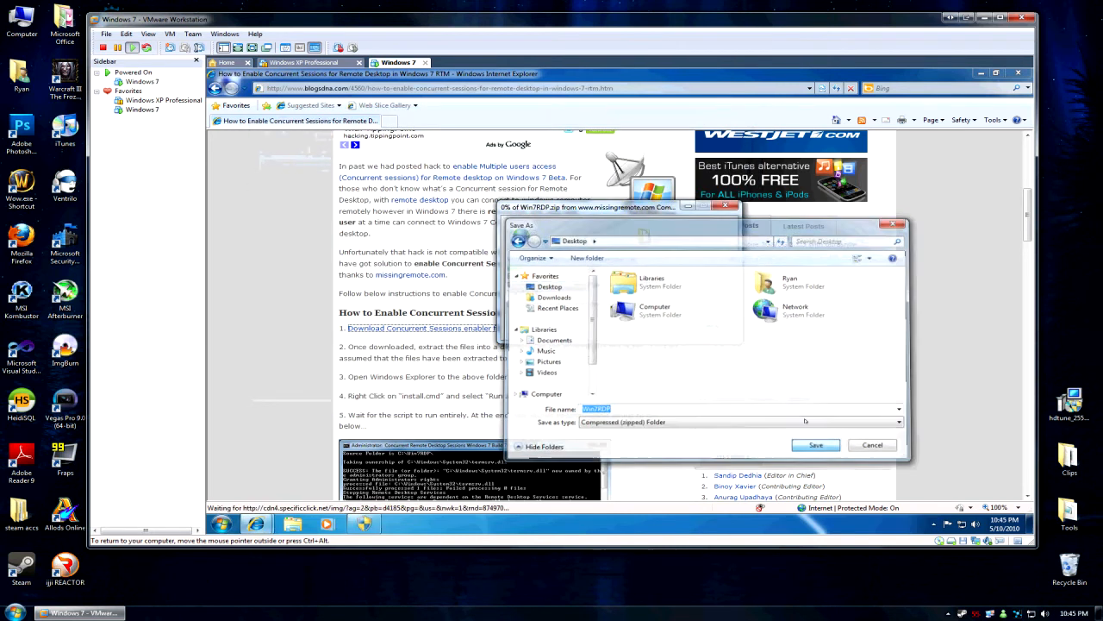
left_click(707, 326)
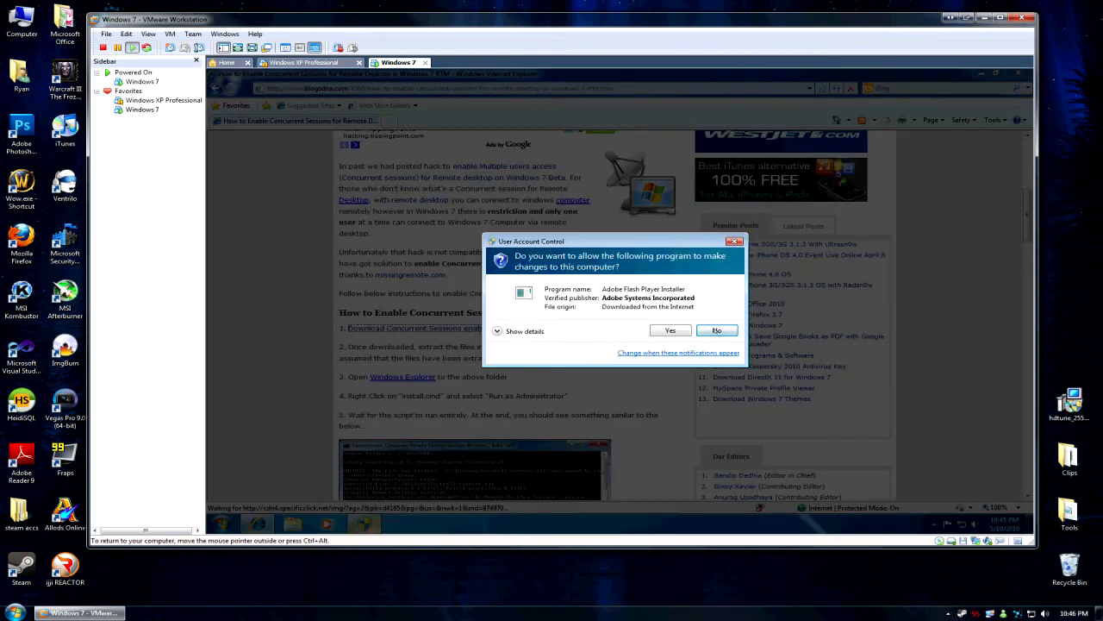
left_click(715, 330)
left_click(1019, 73)
Extract Win7RDP.zip into a Win7RDP folder and check its four extracted files.
right_click(226, 142)
left_click(282, 158)
key("Return")
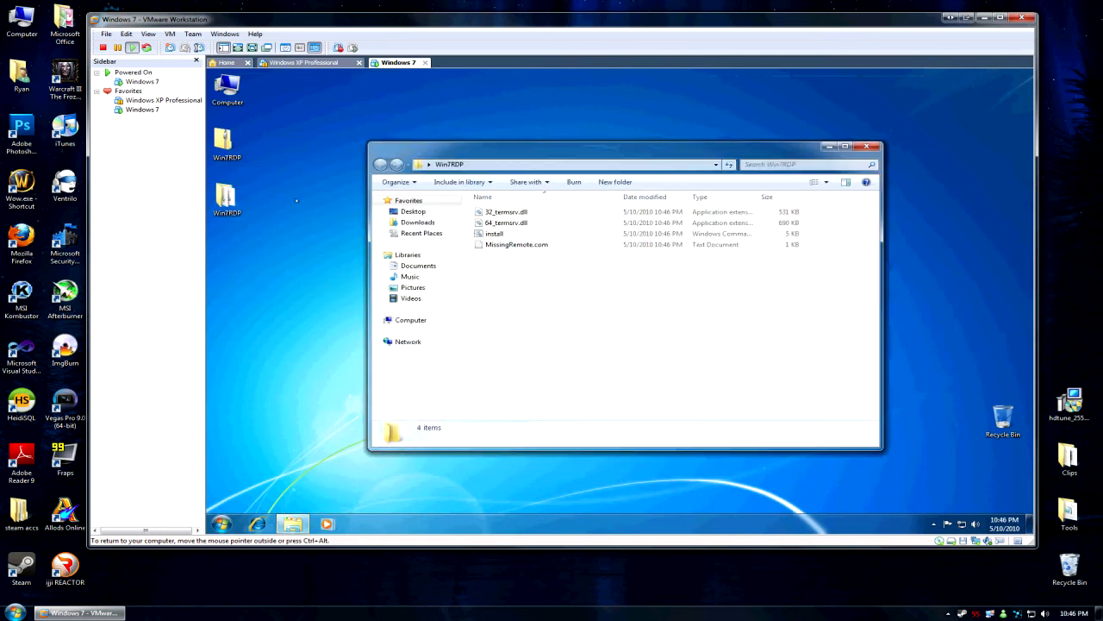
left_click_drag(540, 283, 486, 205)
left_click(487, 262)
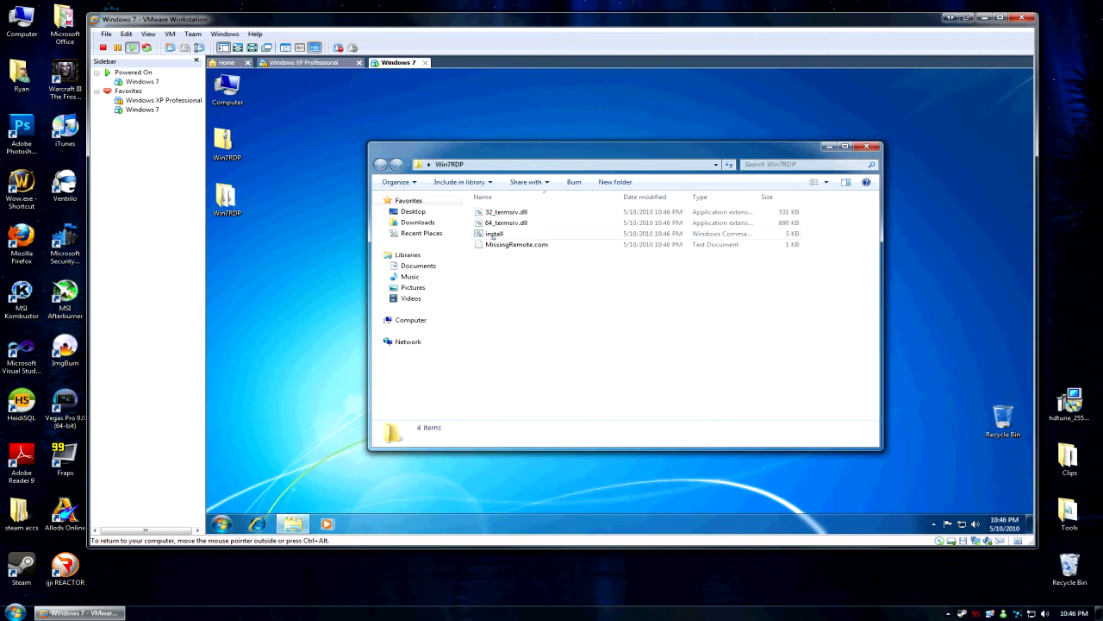
Run the Win7RDP install.cmd script as administrator, approving the UAC prompt.
double_click(493, 235)
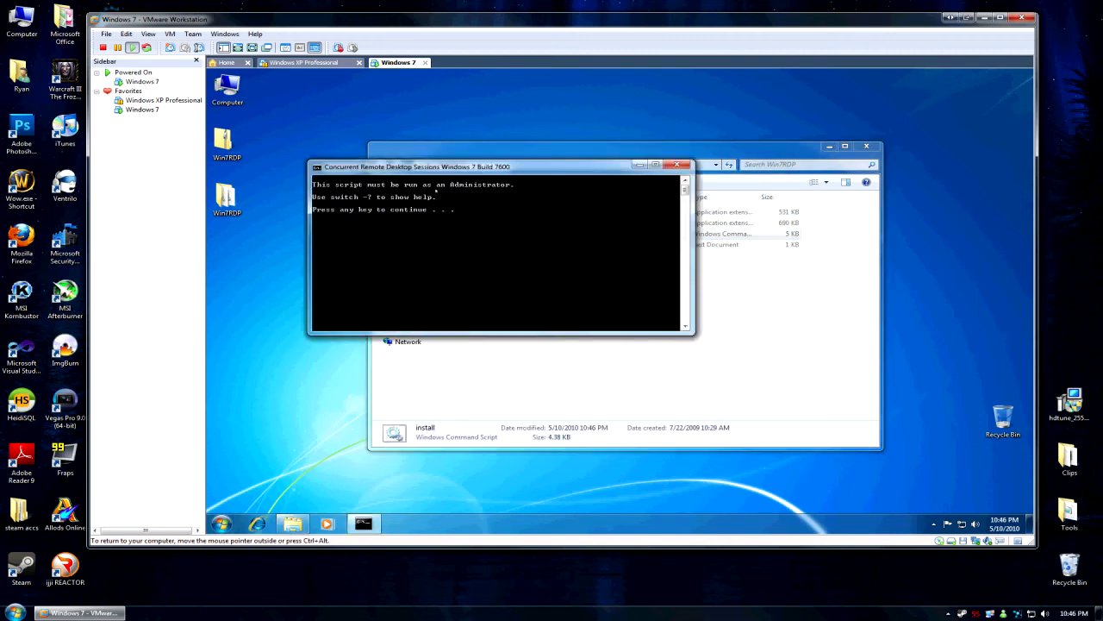
key("Return")
right_click(492, 237)
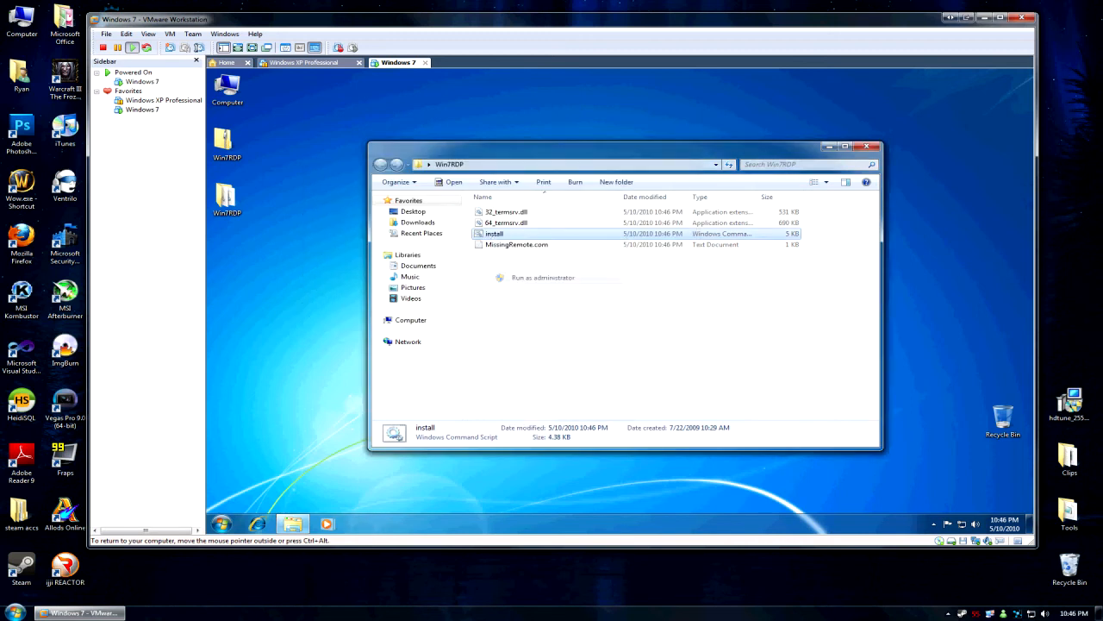
left_click(527, 277)
left_click(669, 323)
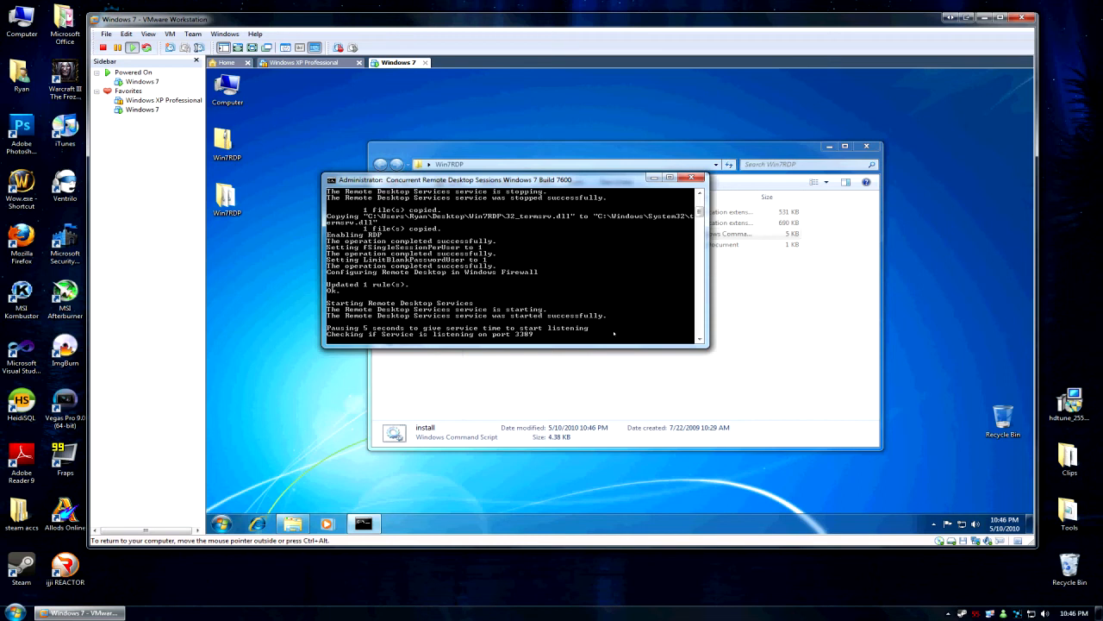
Close the Win7RDP folder window once the script has patched termsrv.dll.
left_click(769, 321)
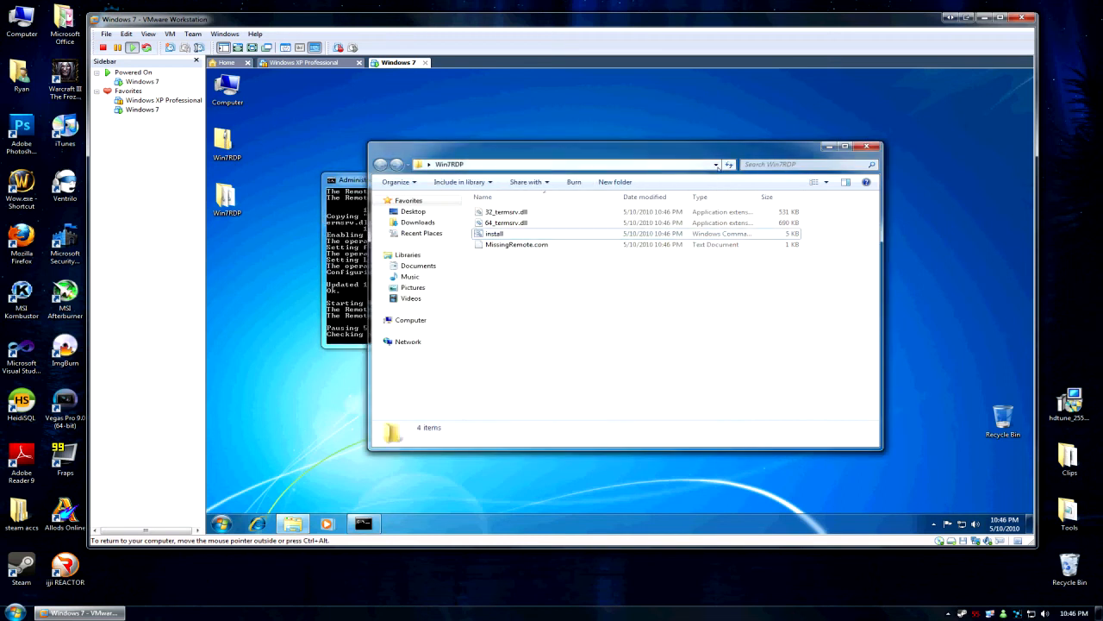
left_click(866, 146)
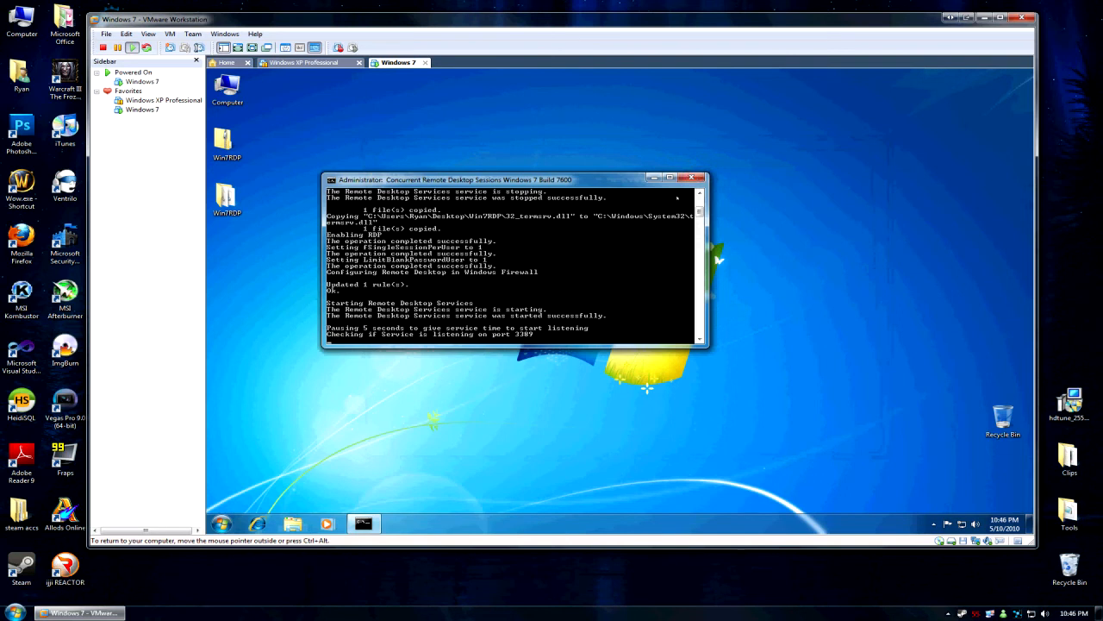
left_click(221, 523)
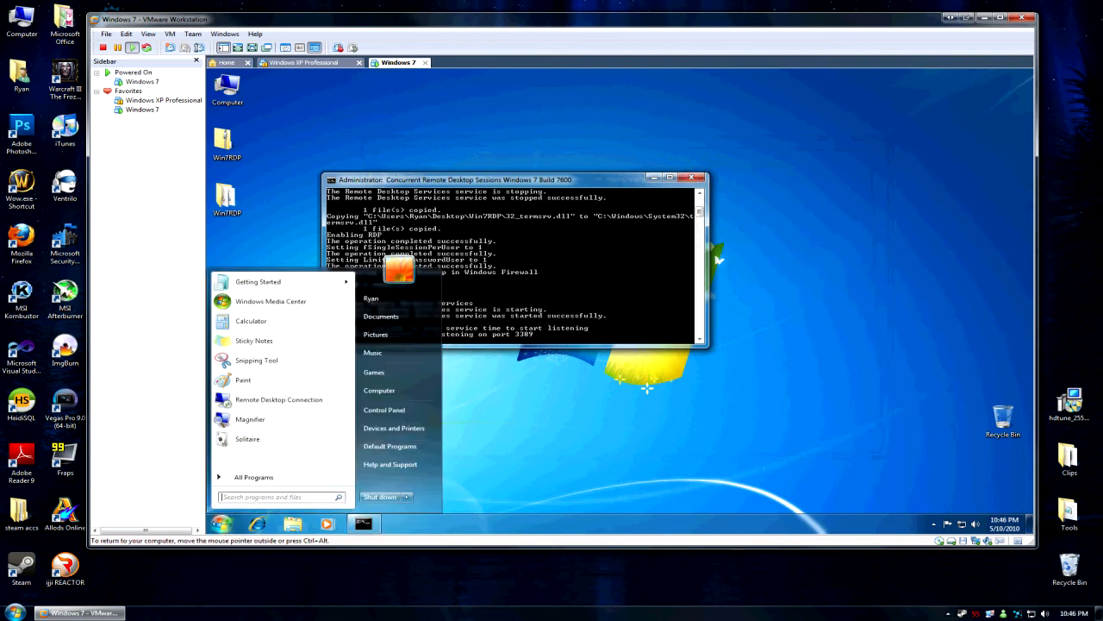
Create a new standard user account named 'test' in Control Panel's User Accounts.
left_click(408, 410)
scroll(582, 391, "down", 5)
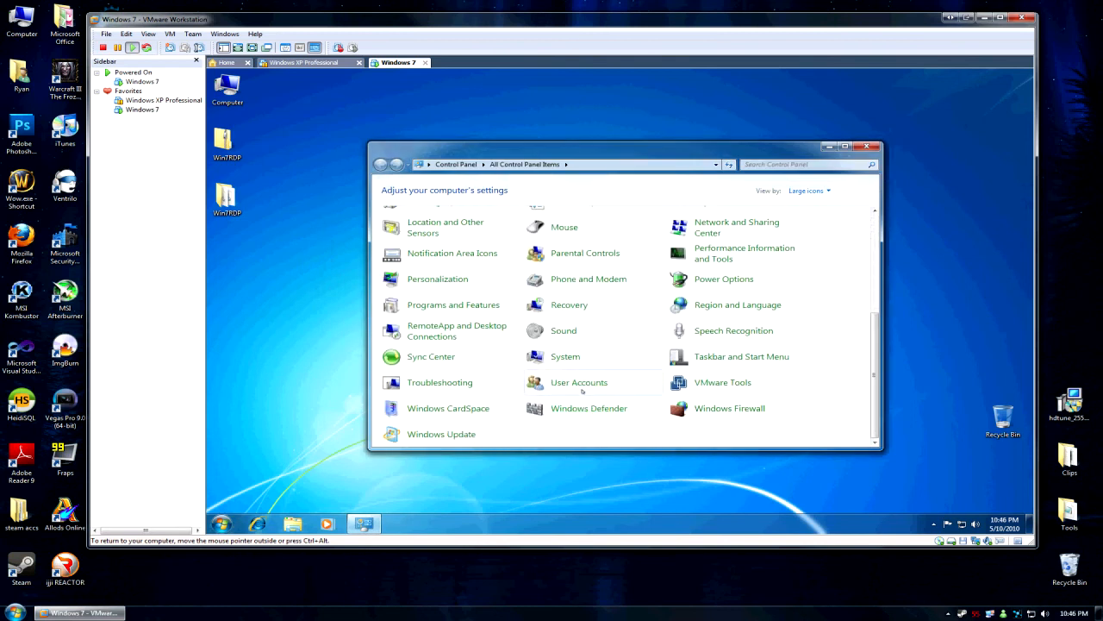
left_click(580, 385)
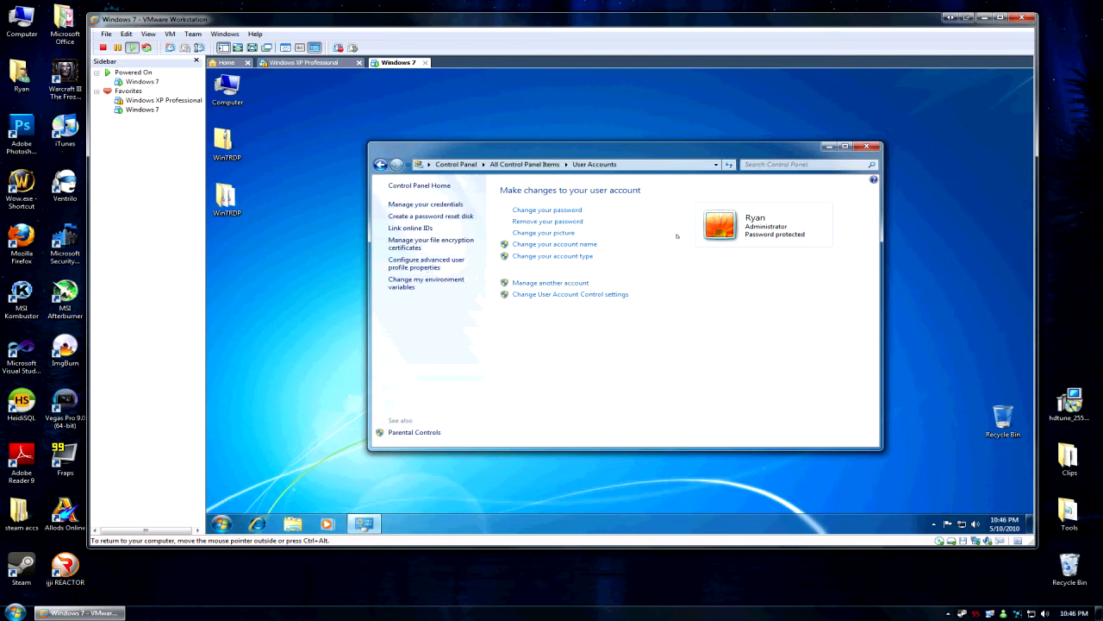
left_click(557, 283)
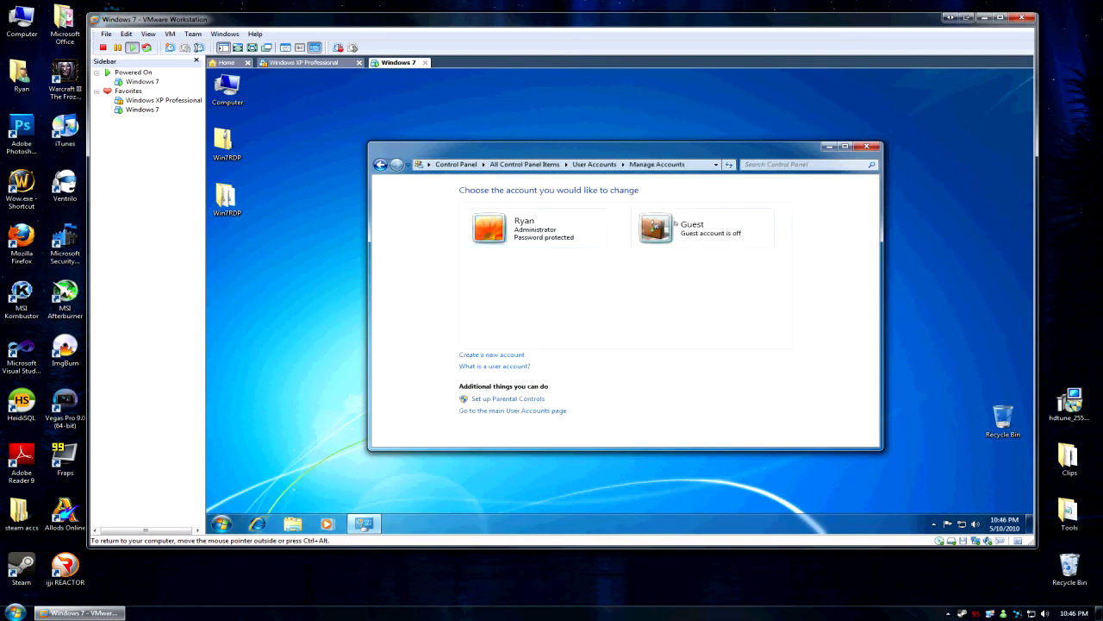
left_click(502, 355)
left_click(530, 211)
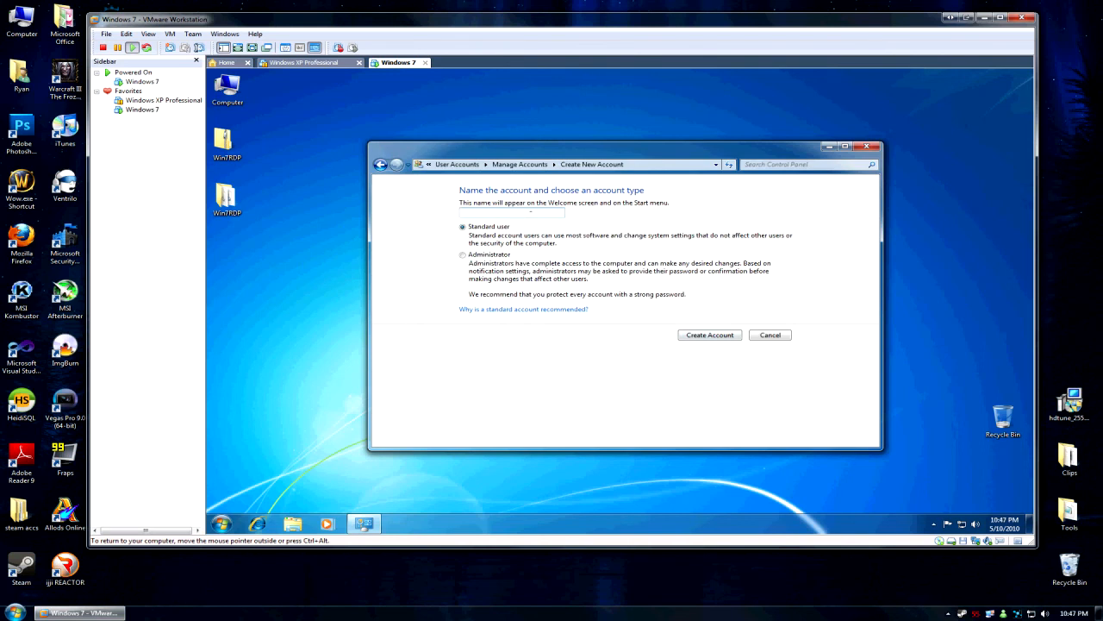
type("Test")
key("ctrl+a")
type("tes")
left_click(731, 335)
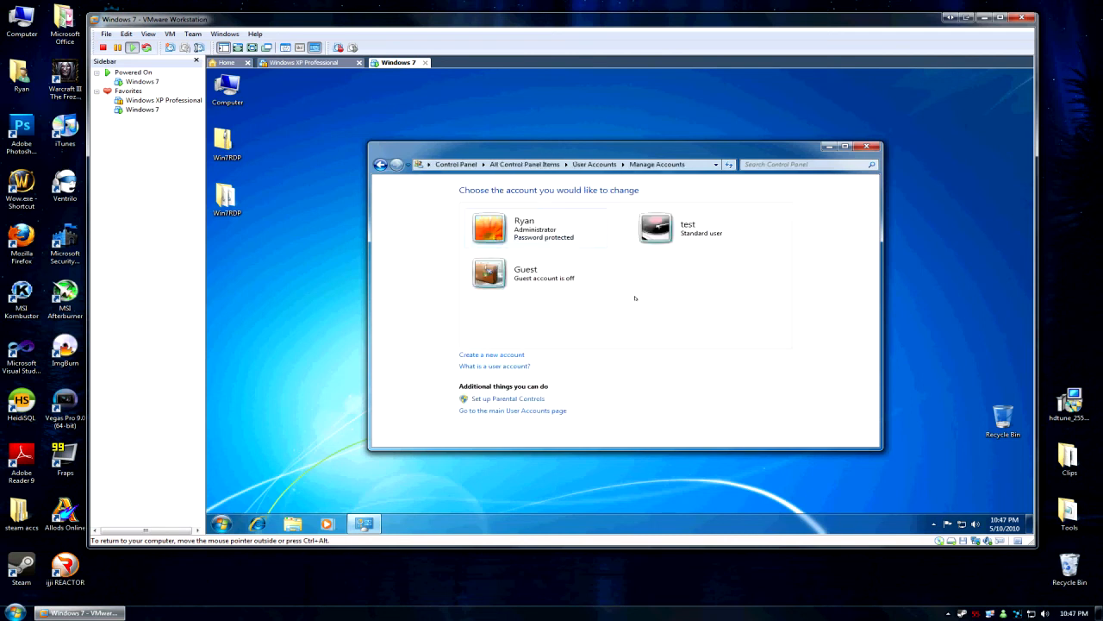
Give the test account a password, then close Control Panel.
left_click(682, 231)
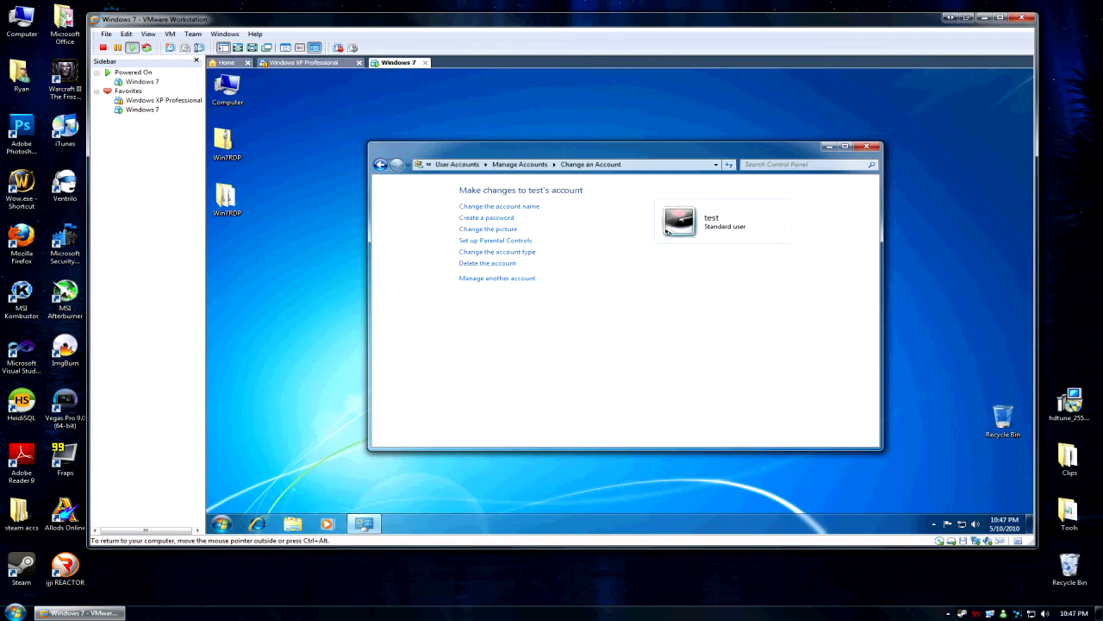
left_click(500, 217)
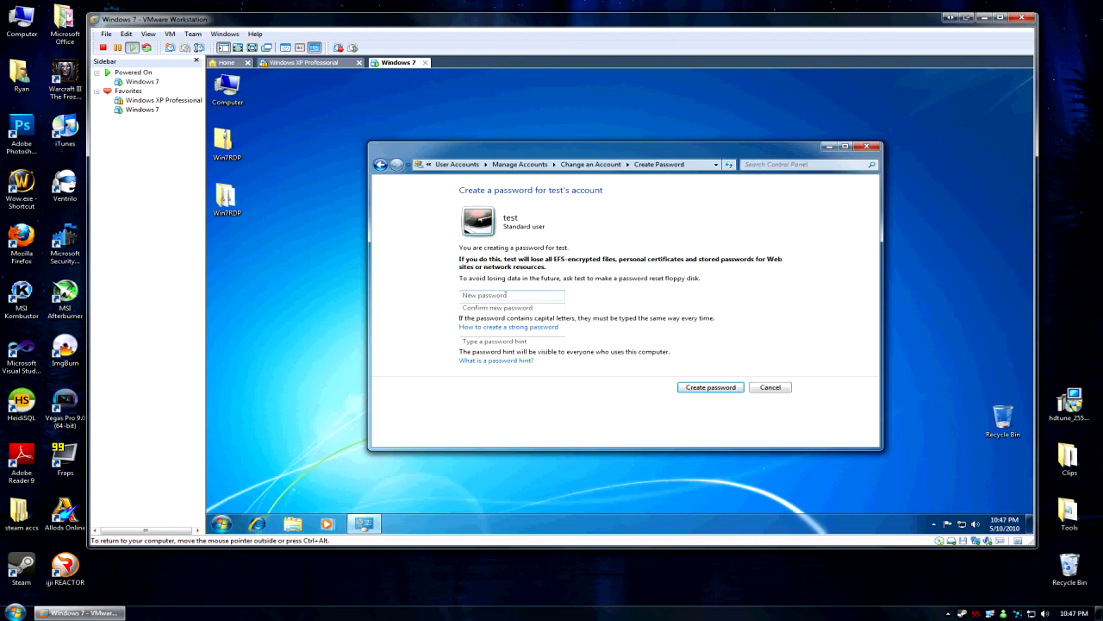
type("*********")
key("Tab")
type("*****")
type("roflrofl")
key("Return")
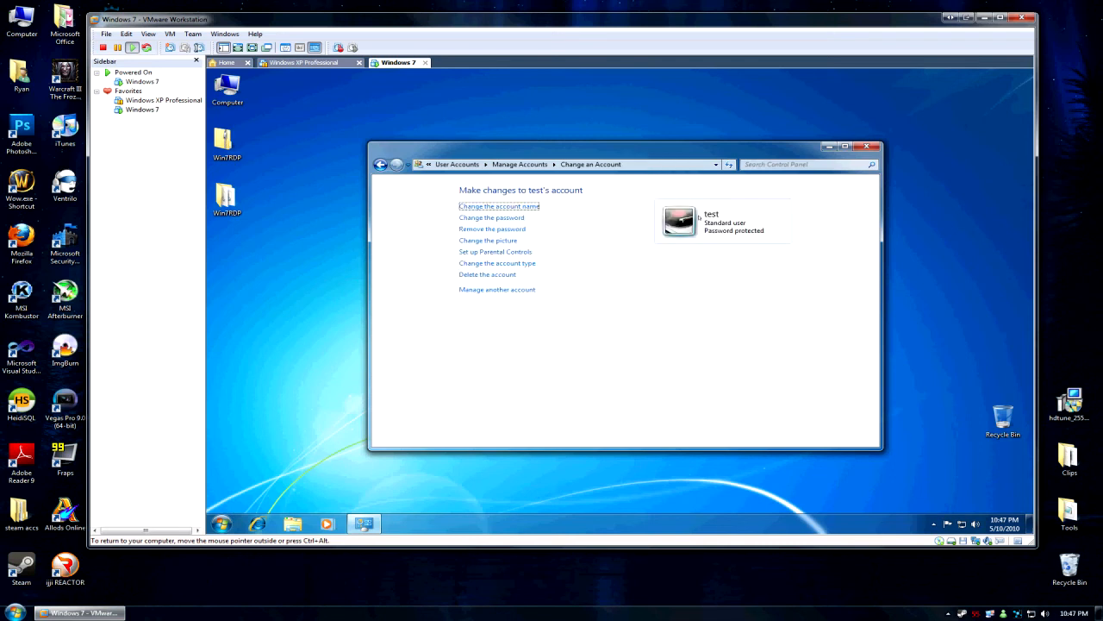
left_click(866, 145)
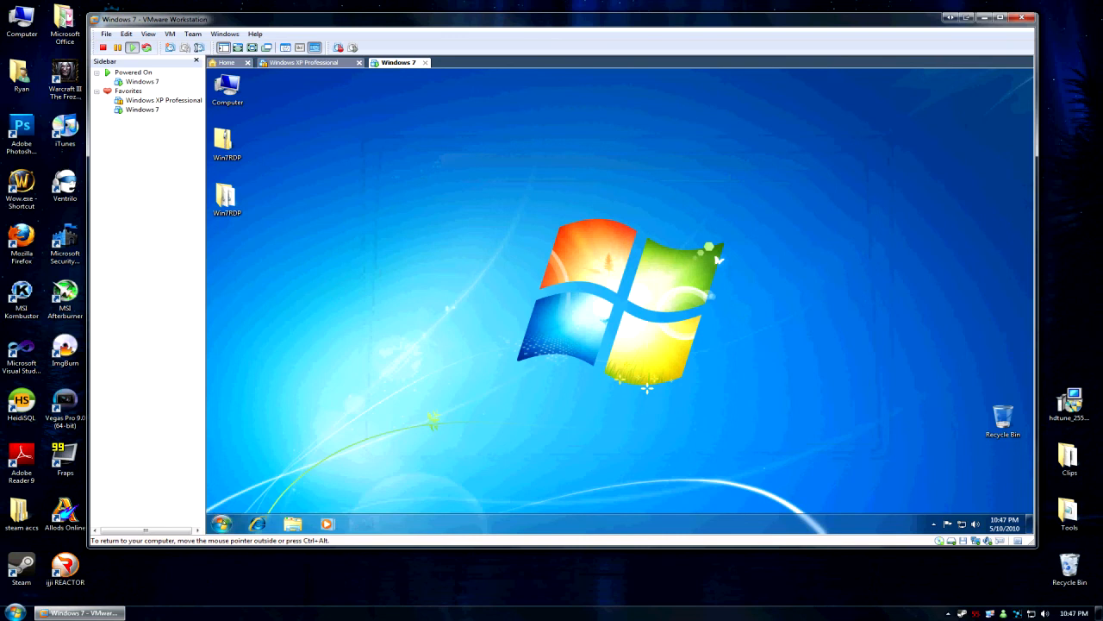
Switch user and sign in to the test account with its password.
left_click(220, 521)
mouse_move(407, 496)
left_click(433, 461)
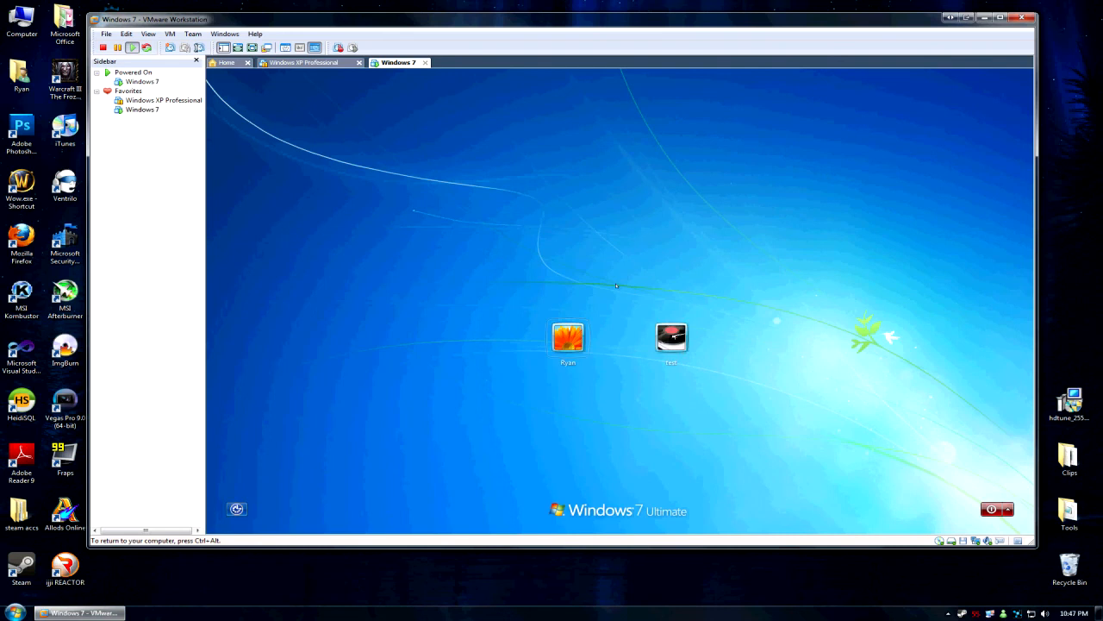
left_click(670, 337)
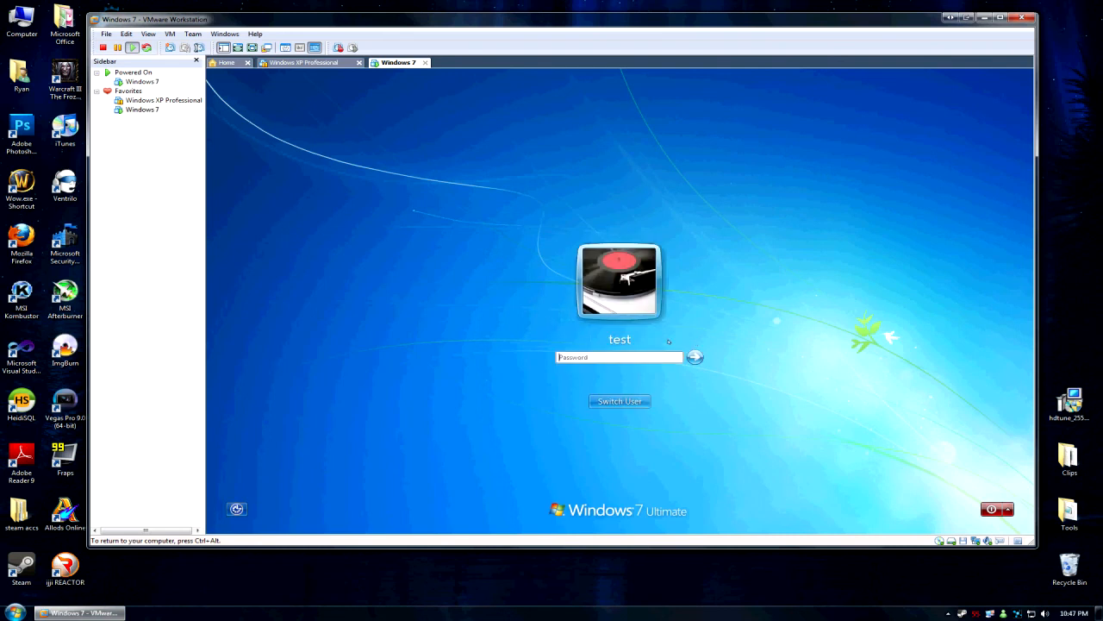
left_click(617, 360)
type("•••••••••")
key("Return")
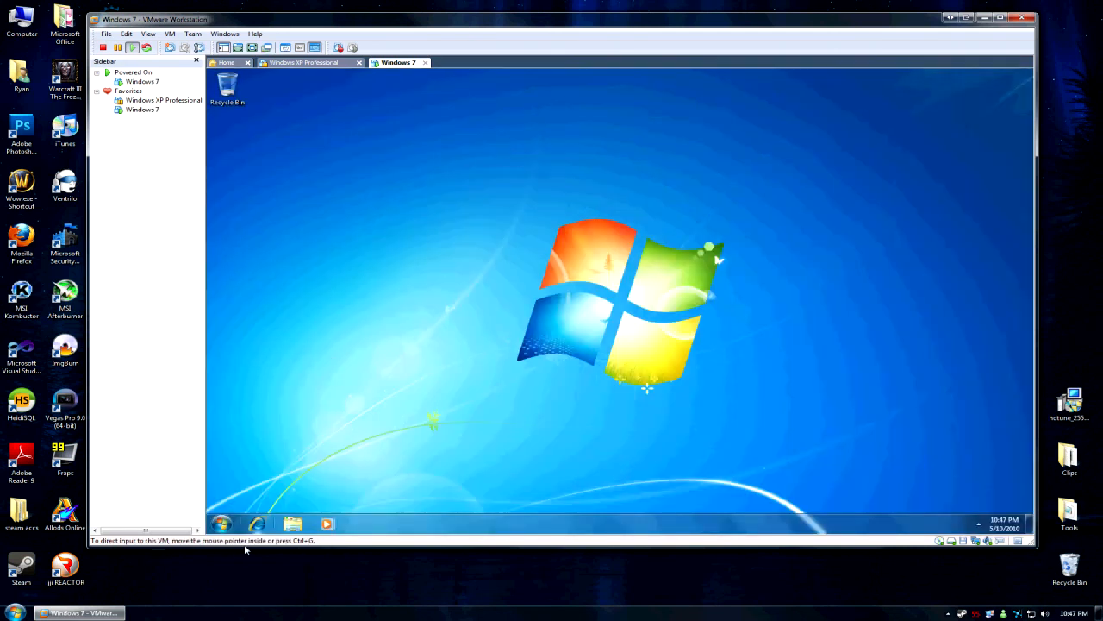
left_click(222, 523)
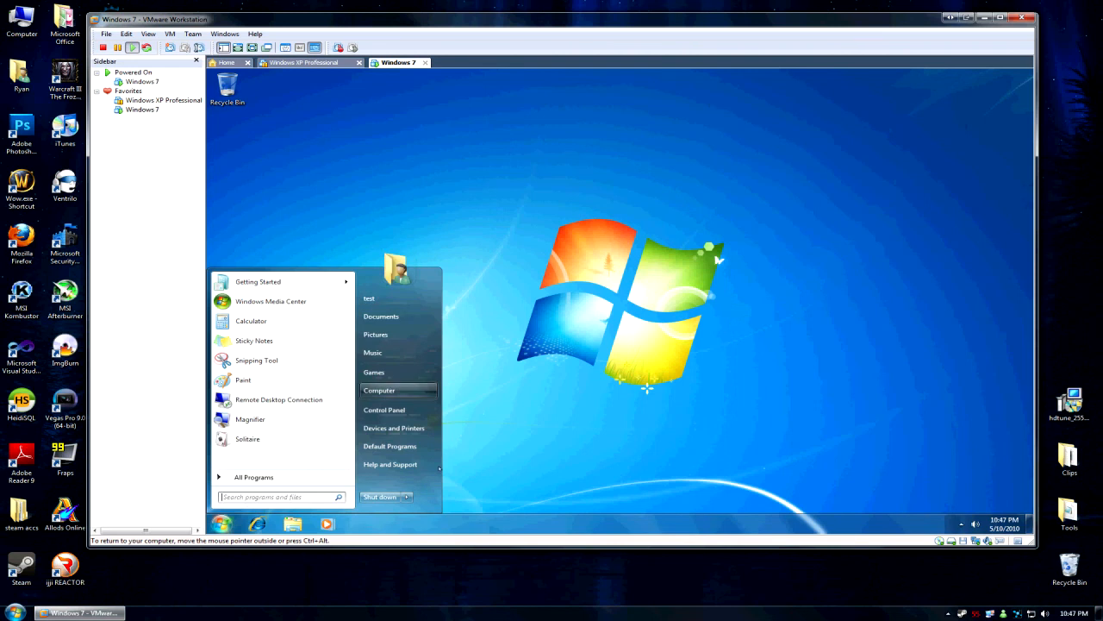
Open Computer properties and the Remote settings, approving UAC with the administrator password.
right_click(393, 388)
left_click(427, 474)
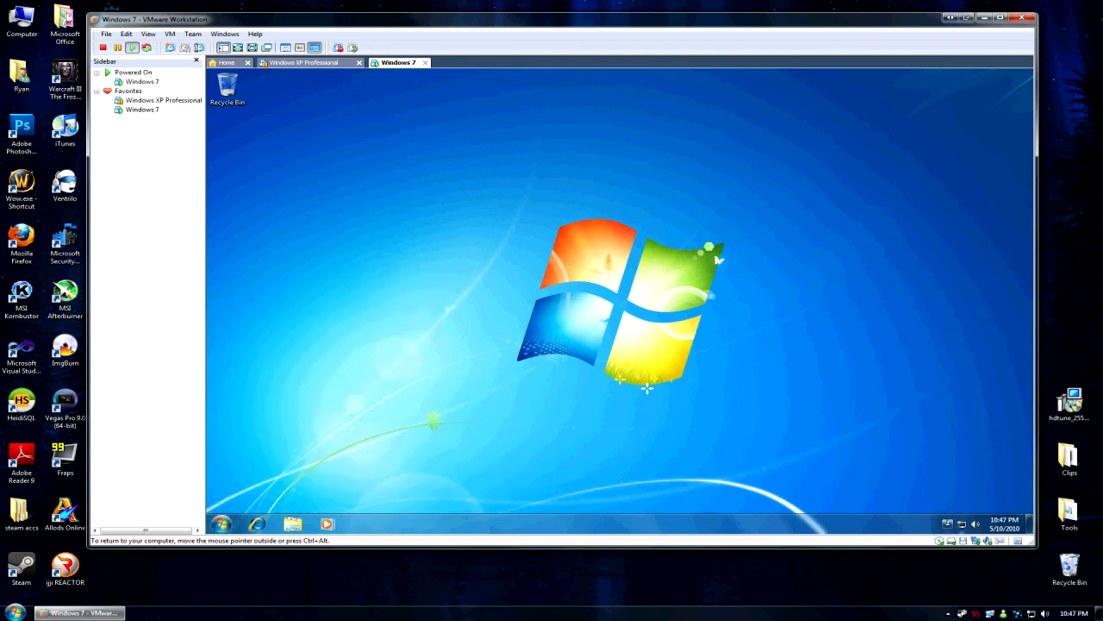
left_click(221, 523)
right_click(392, 392)
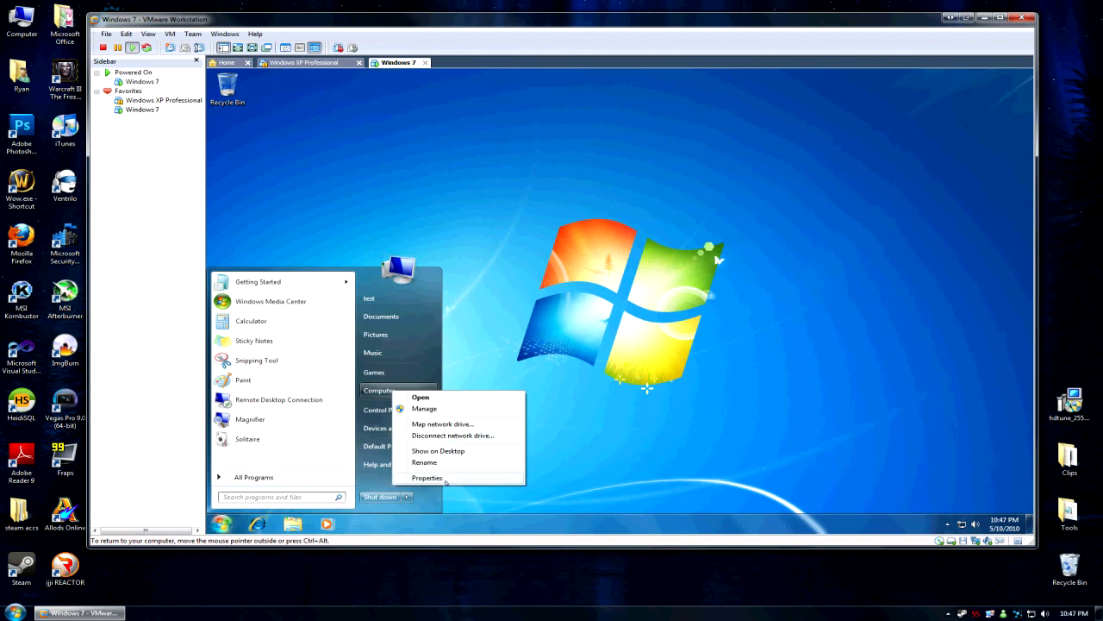
left_click(443, 479)
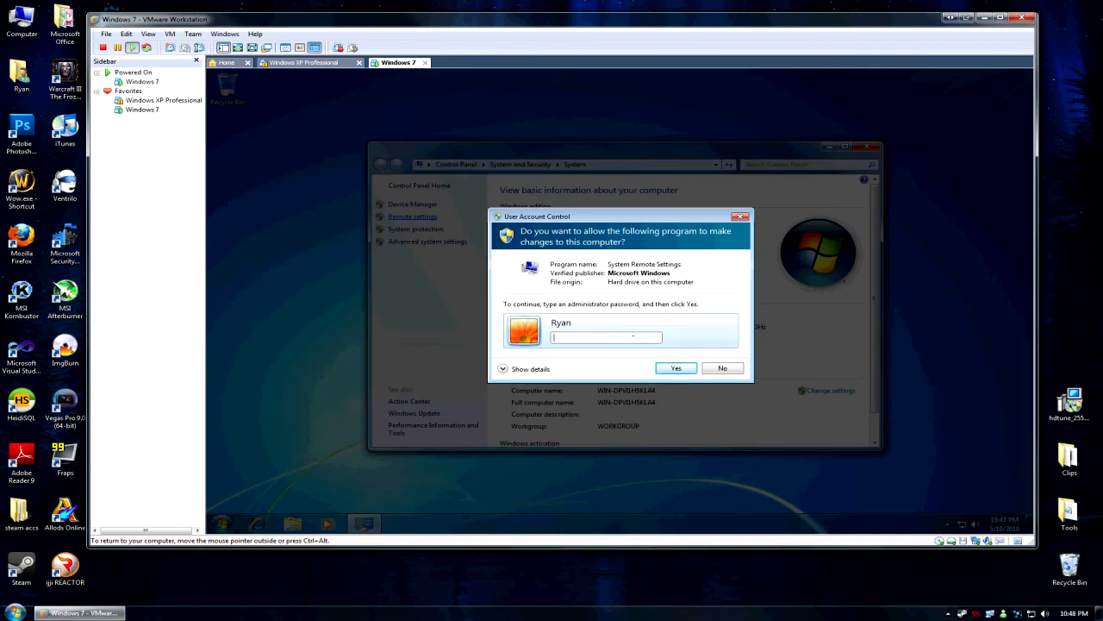
type("*****")
left_click(675, 368)
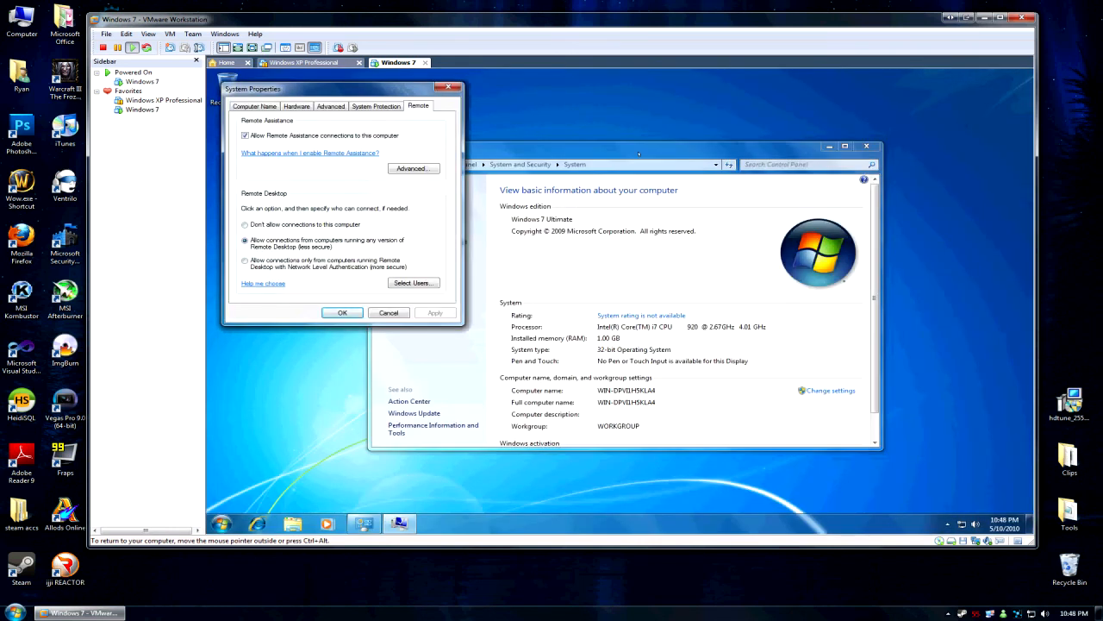
left_click(519, 148)
left_click(355, 90)
Add the test user to the Remote Desktop users list and launch Remote Desktop Connection.
left_click(413, 283)
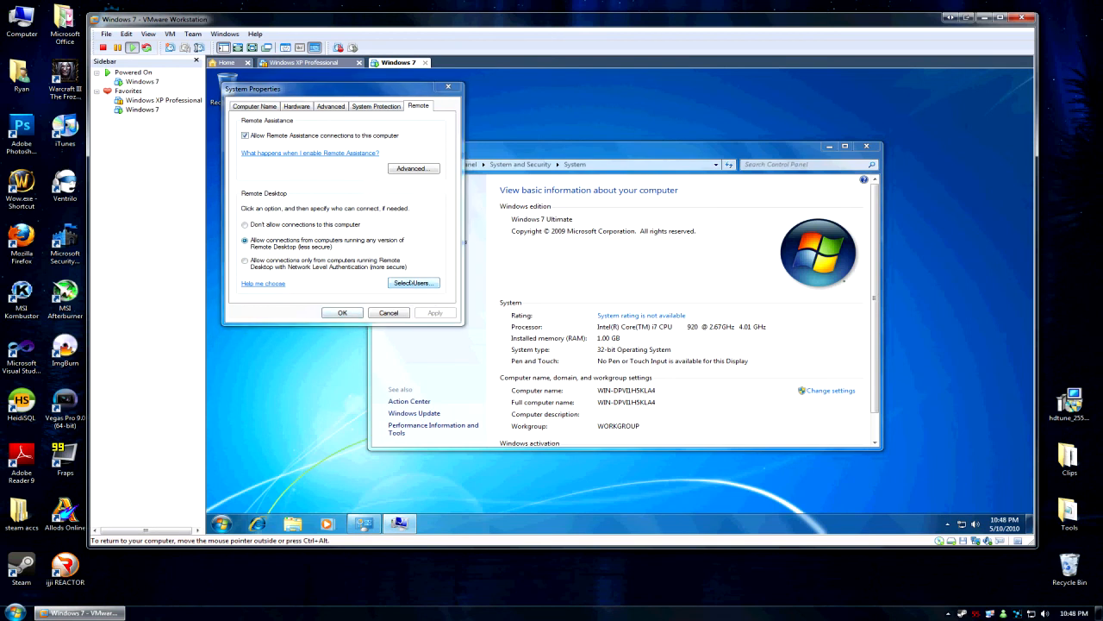
left_click(257, 208)
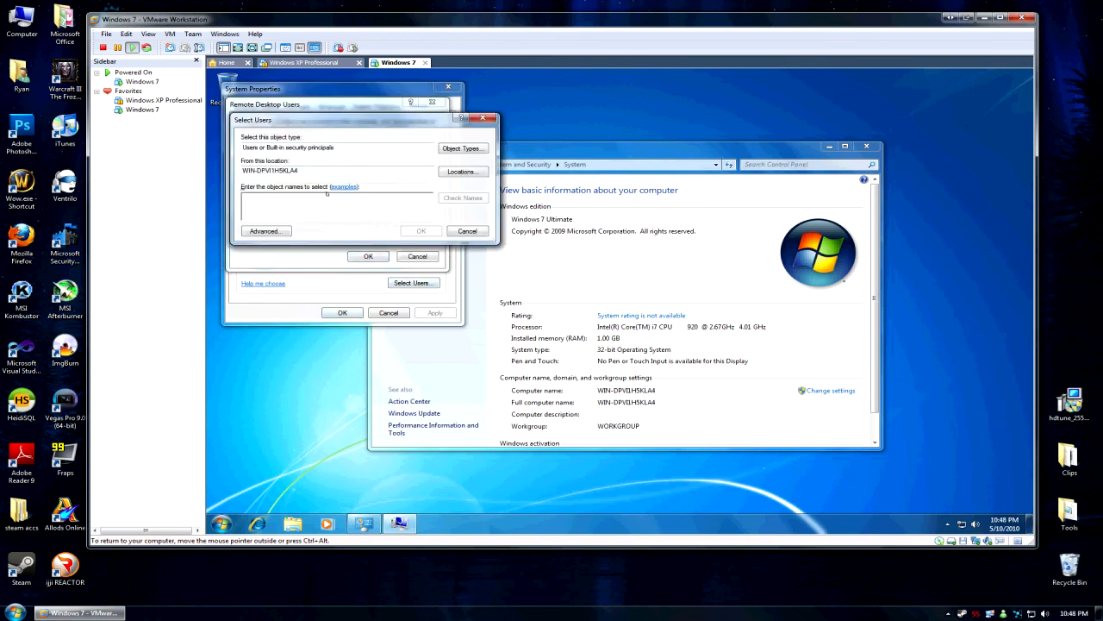
type("R")
key("BackSpace")
type("test")
left_click(420, 232)
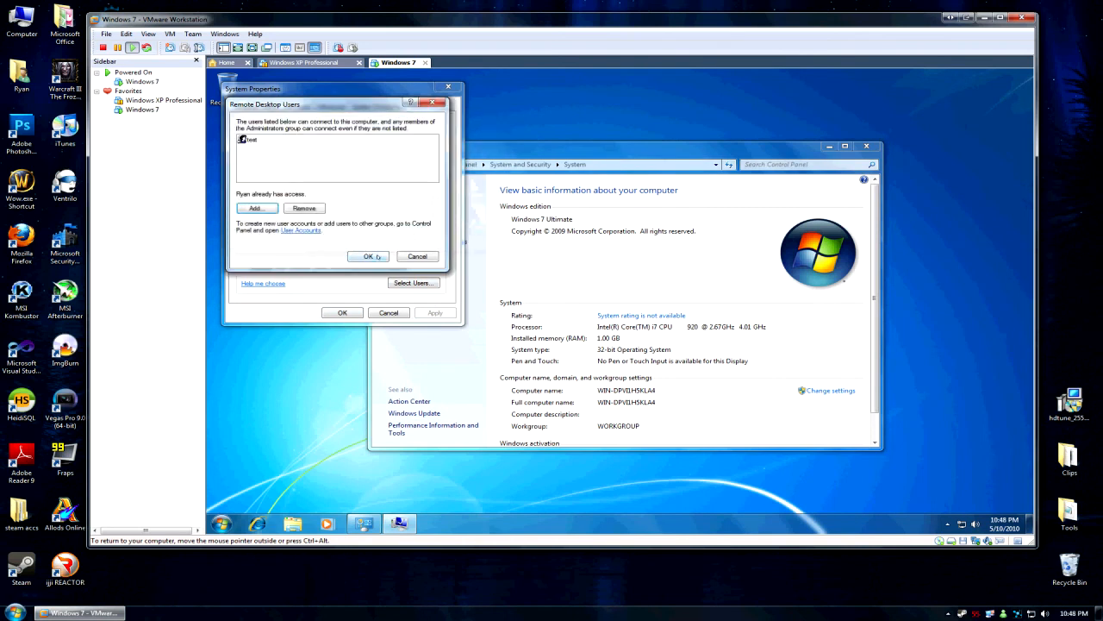
left_click(368, 256)
left_click(342, 312)
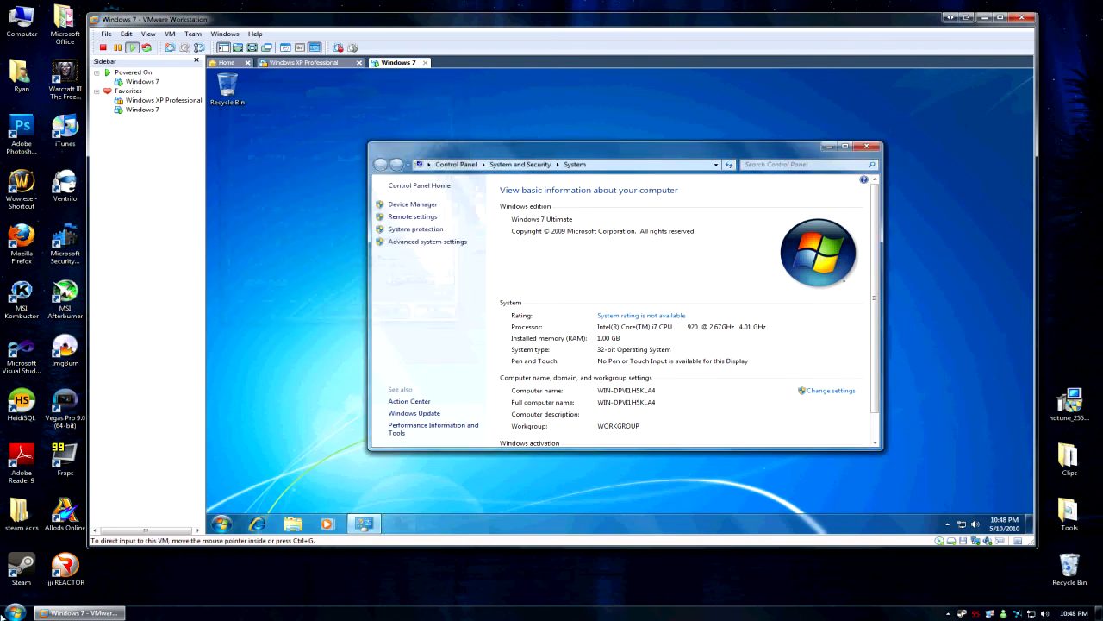
left_click(14, 612)
left_click(51, 275)
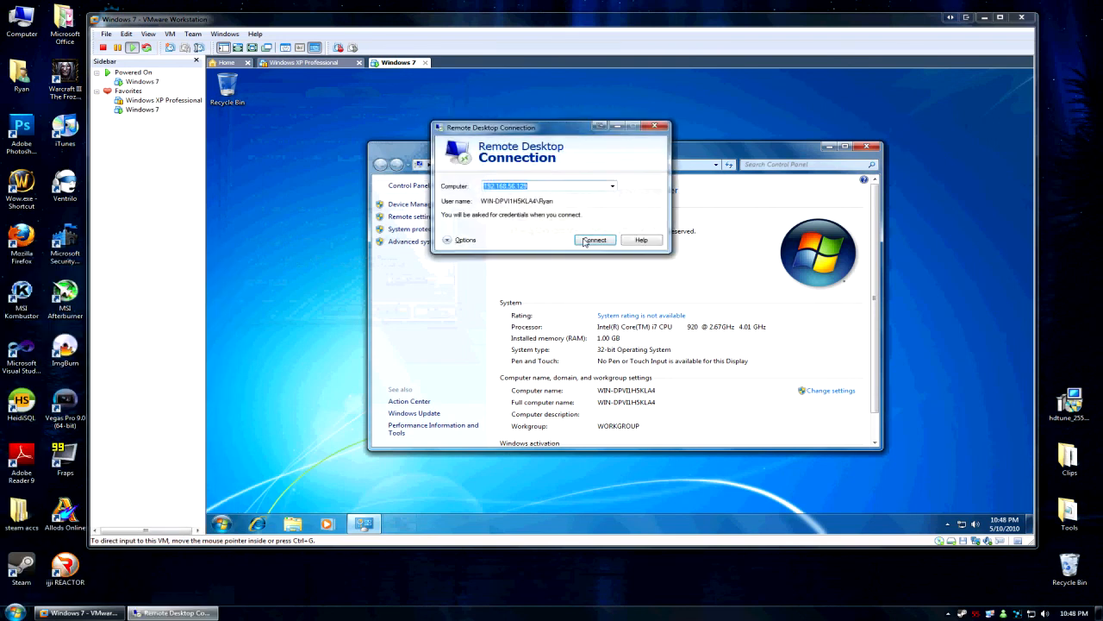
Connect to 192.168.56.129 as test with its password and accept the certificate warning.
left_click(588, 239)
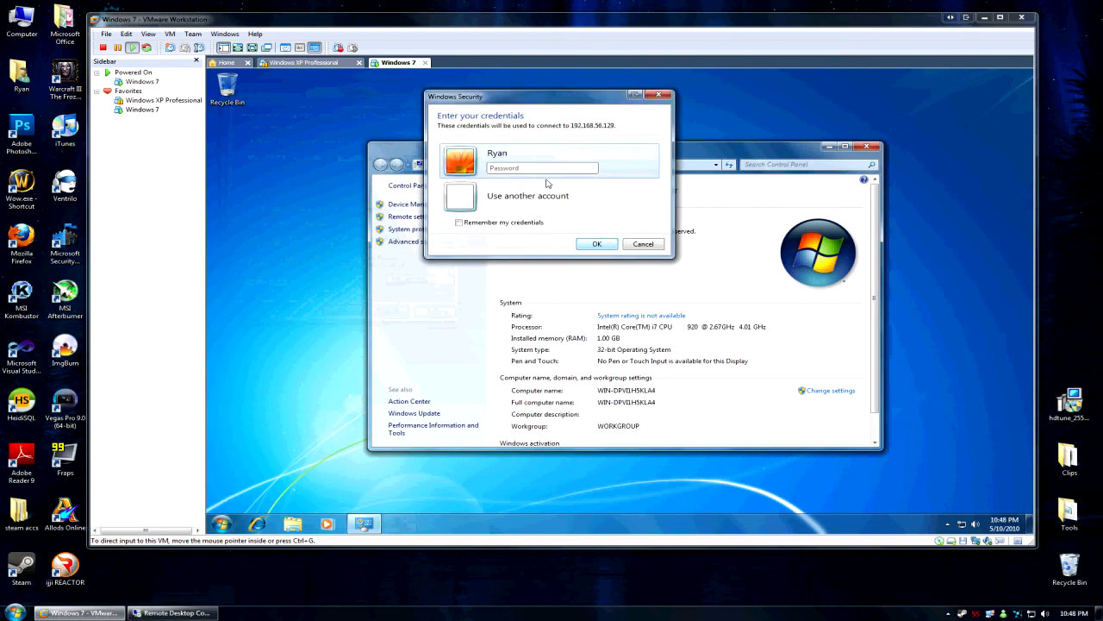
left_click(520, 203)
type("test")
key("Tab")
type("password")
key("Return")
left_click(587, 275)
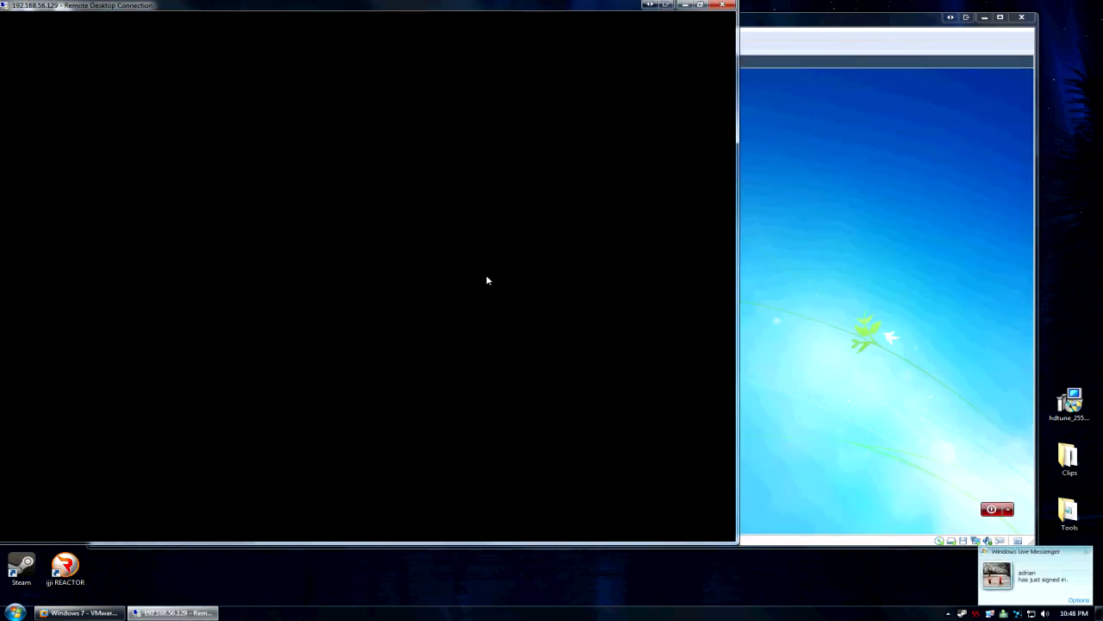
Sign the original local user back in on the VMware console with their password.
left_click(777, 256)
left_click(263, 5)
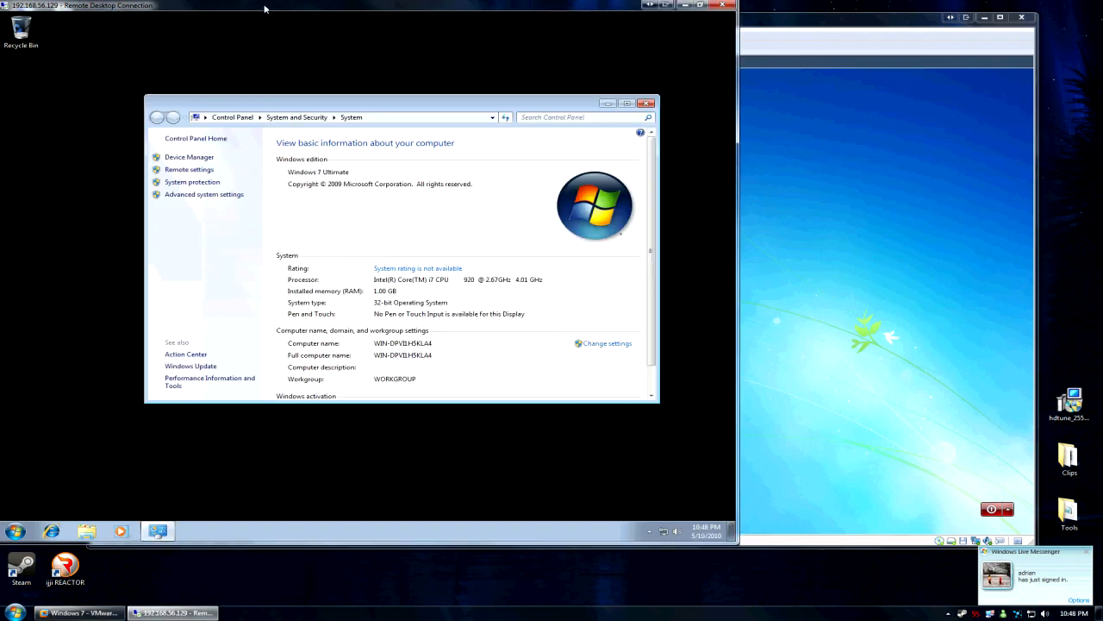
left_click(13, 529)
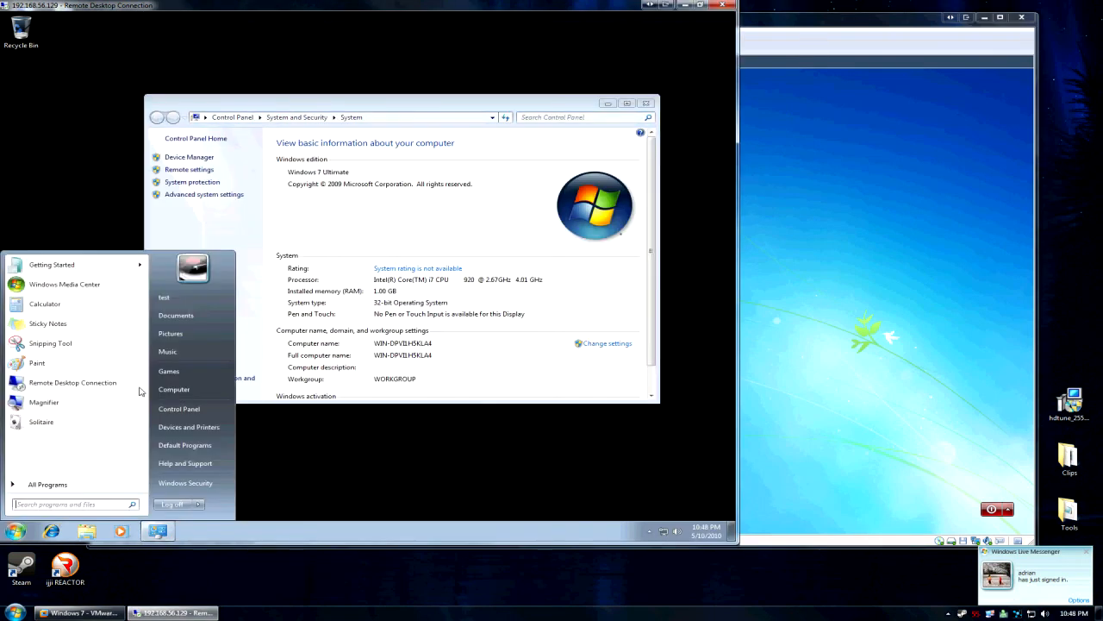
left_click(786, 281)
left_click(568, 338)
type("*****")
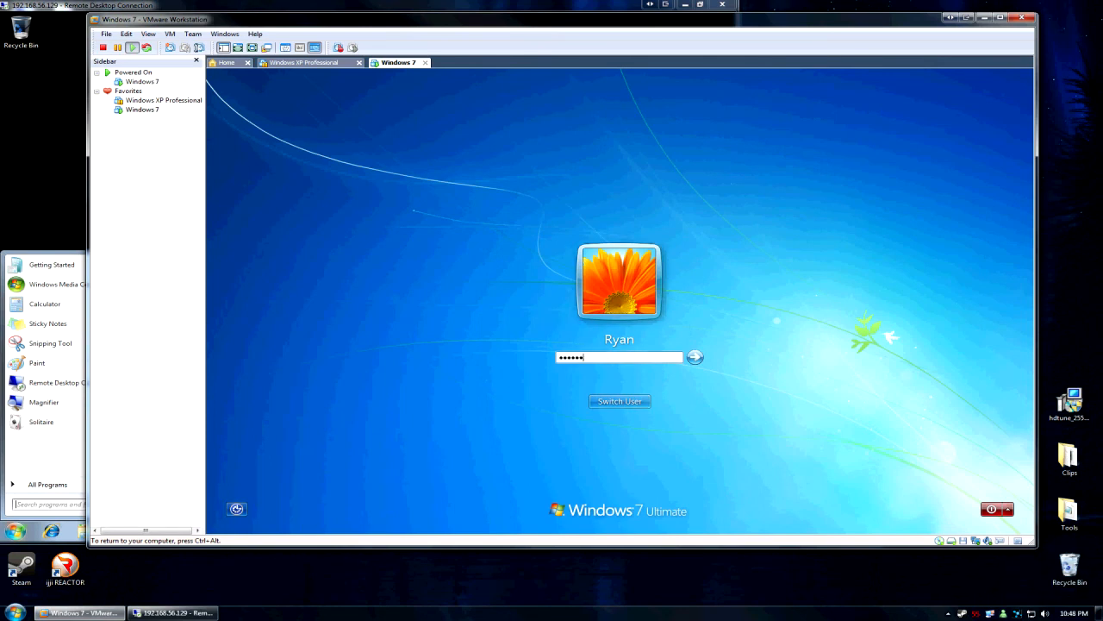
key("Return")
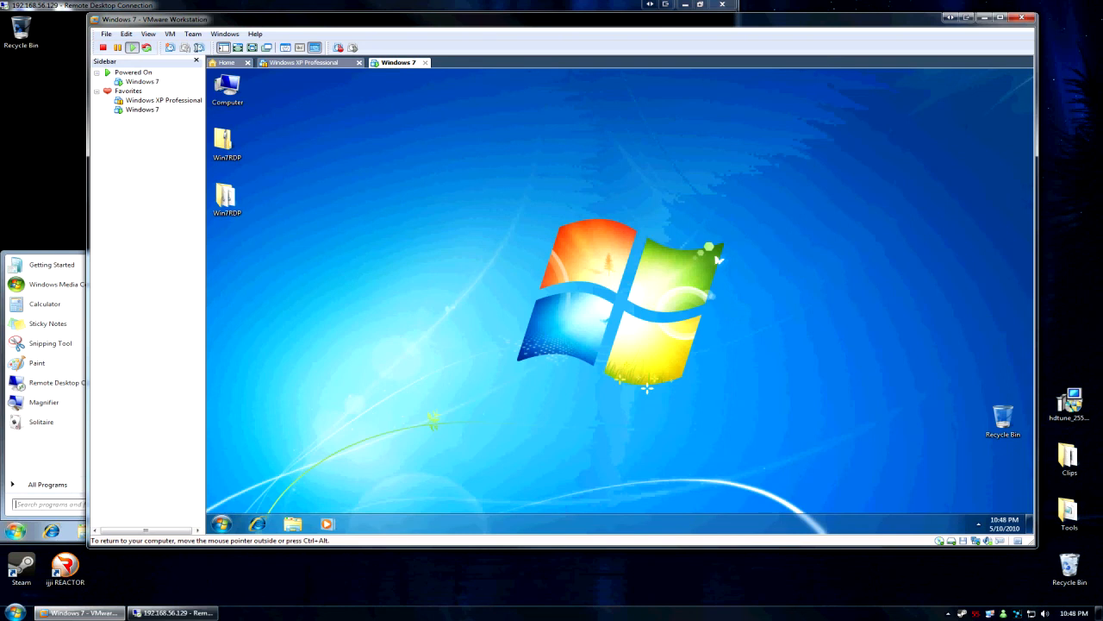
Open System properties on both the VM console and the RDP session to confirm concurrent sessions.
left_click_drag(256, 21, 263, 42)
right_click(244, 108)
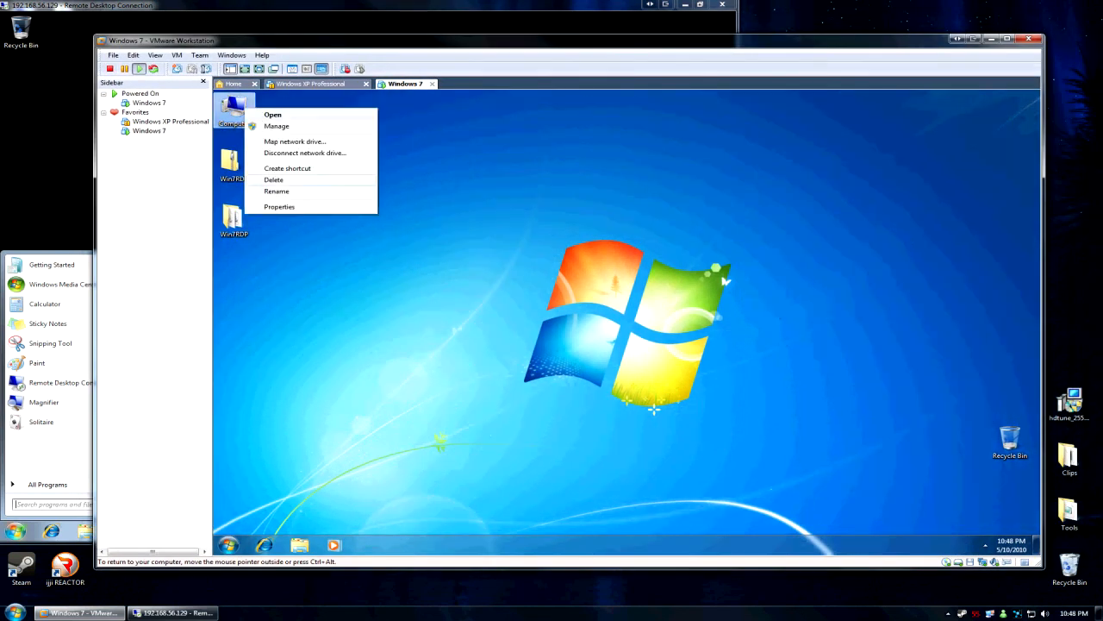
left_click(297, 206)
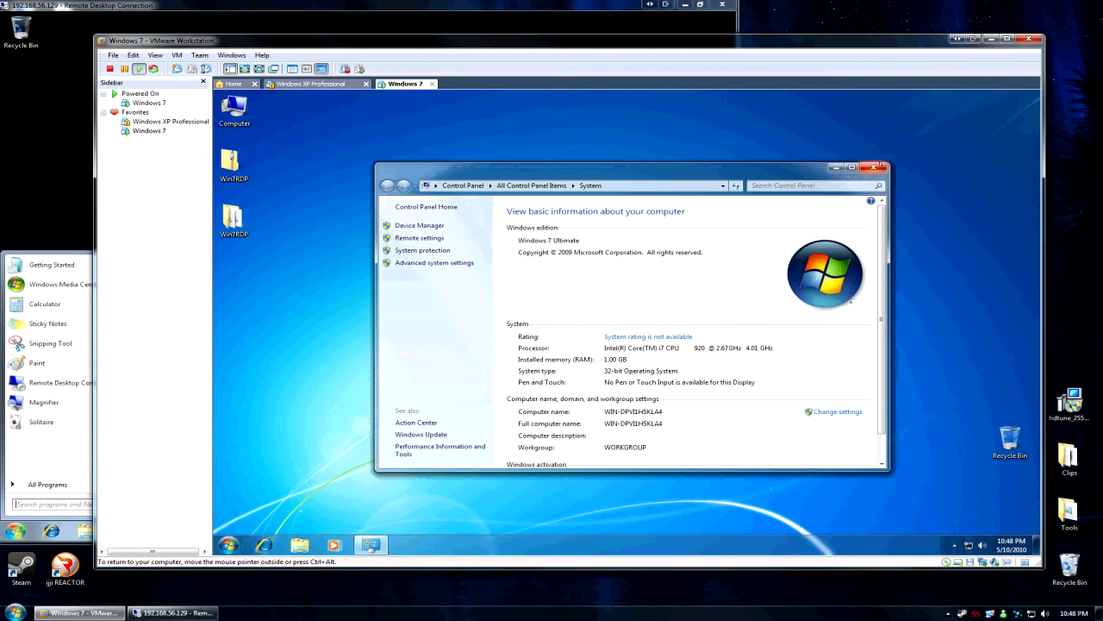
left_click(879, 166)
left_click(339, 14)
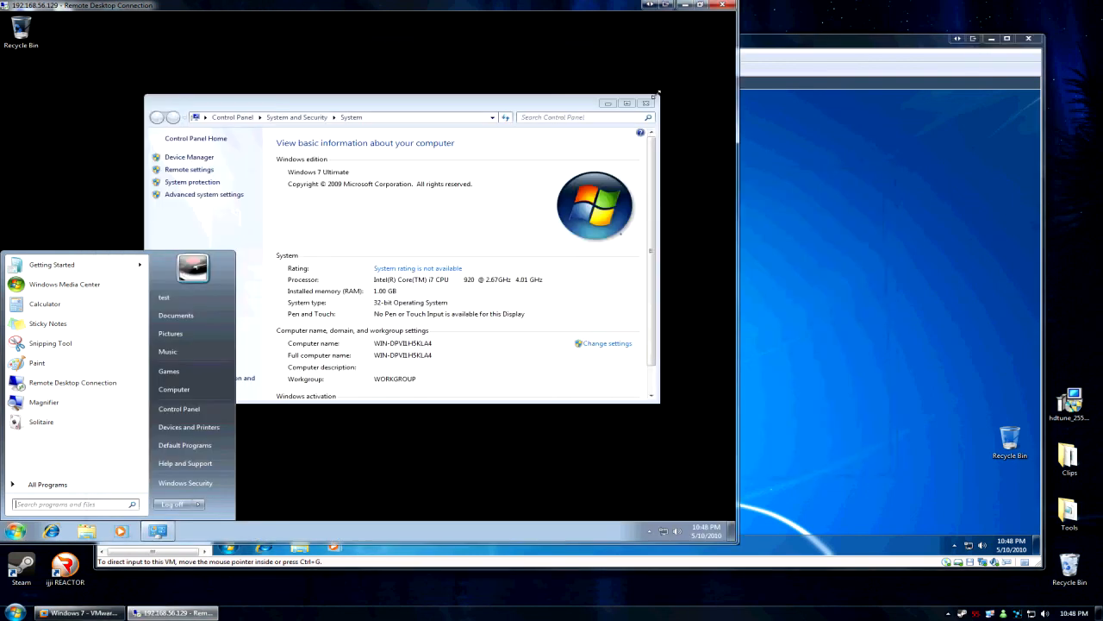
left_click(645, 103)
left_click(14, 530)
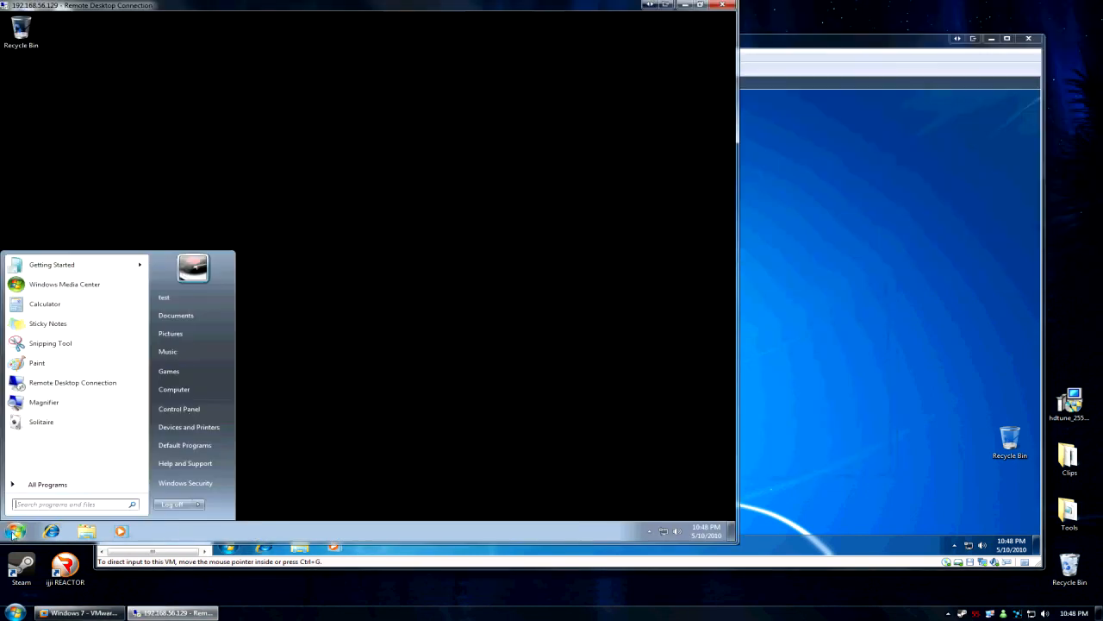